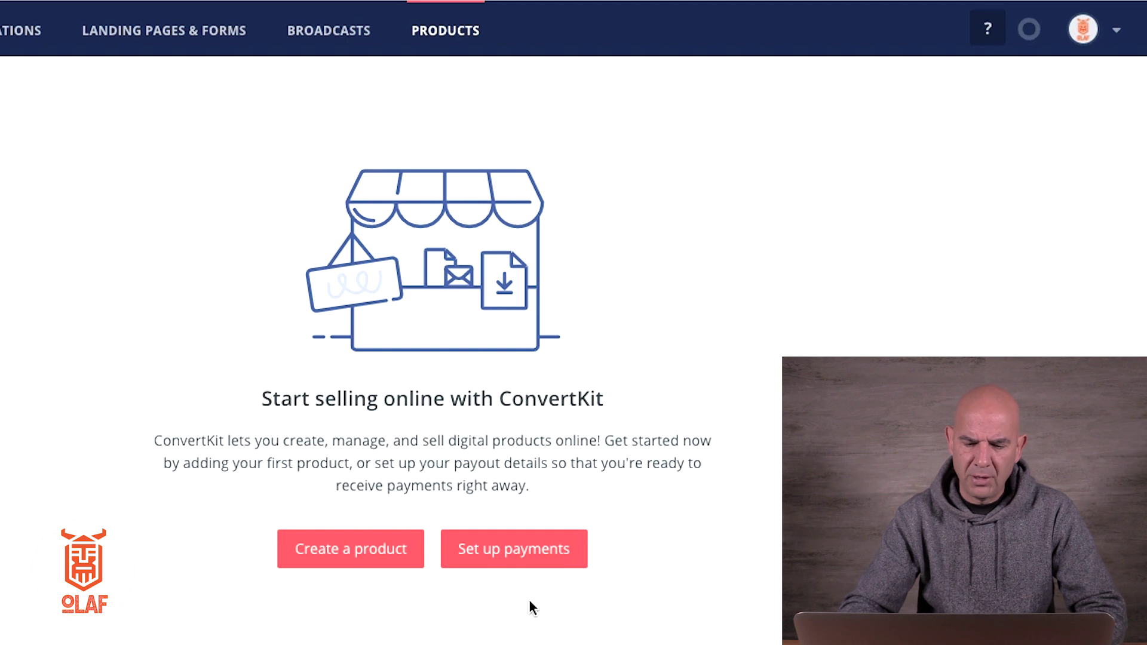
- Start the payment setup with Individual as the payout account type
left_click(519, 559)
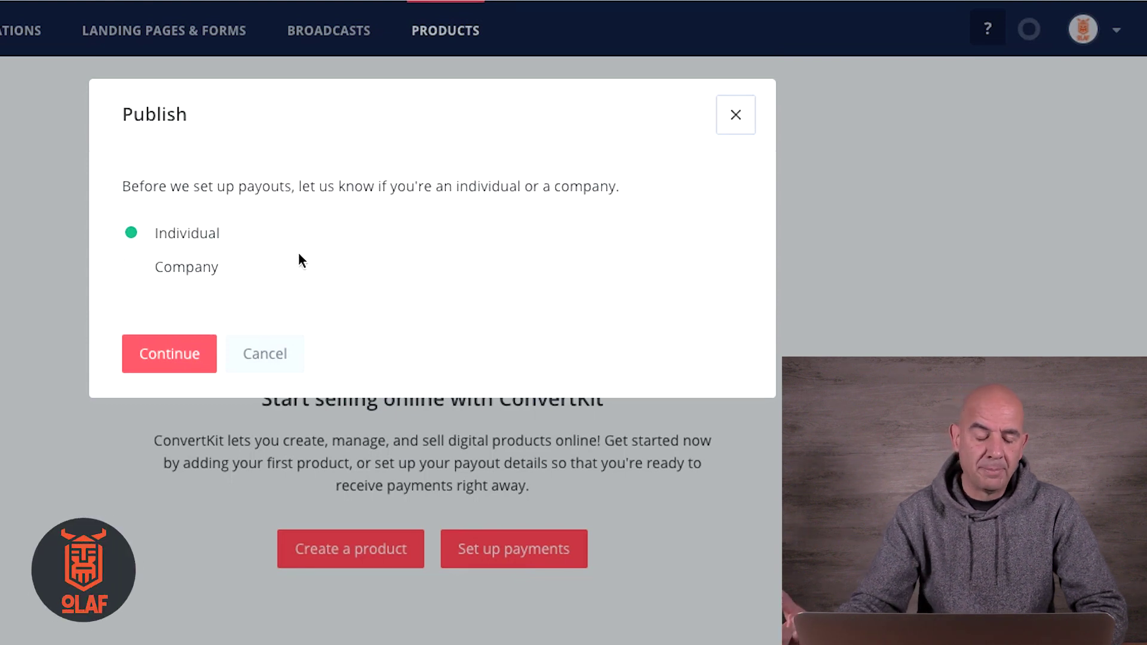
left_click(165, 360)
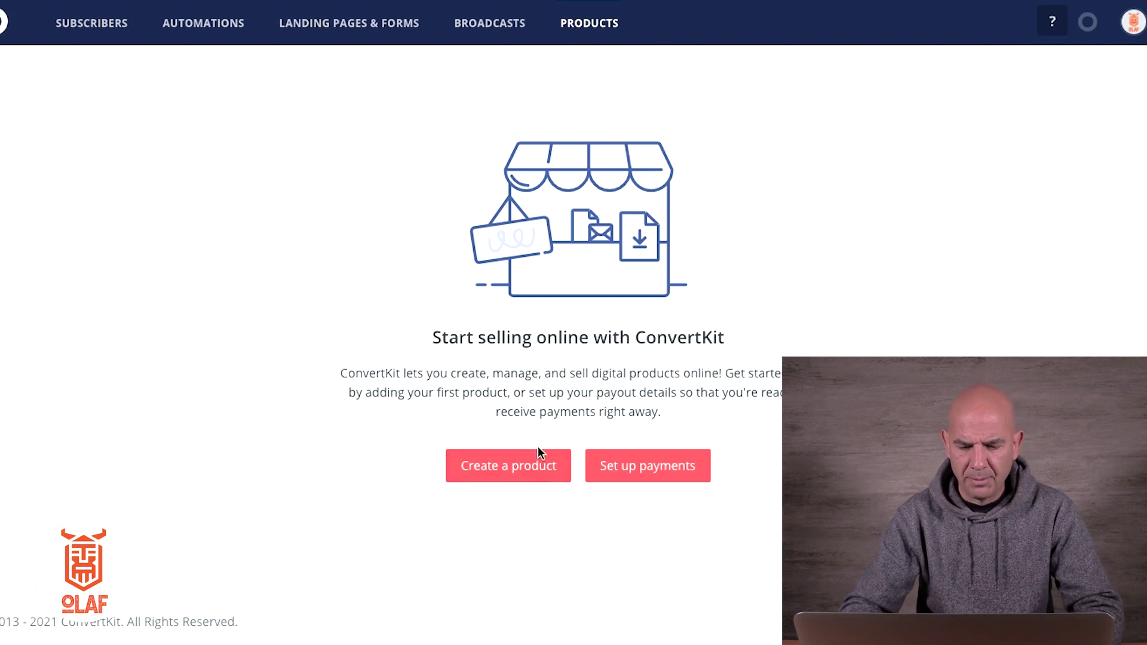
- Start a new product and name it Ebook SEO
left_click(503, 474)
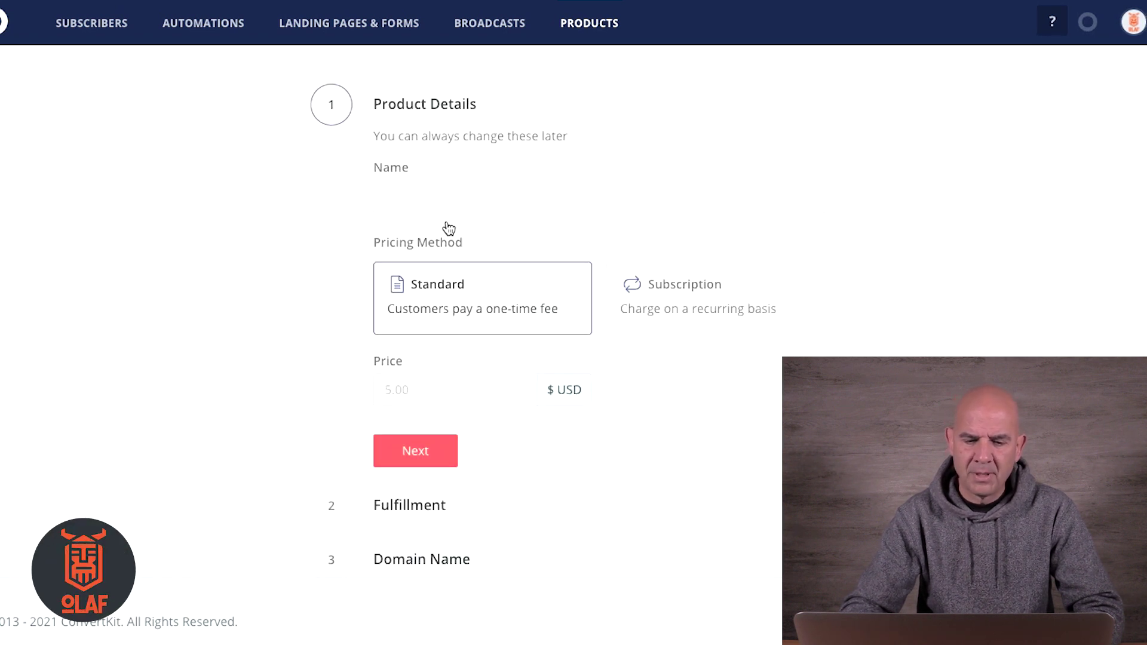
left_click(439, 196)
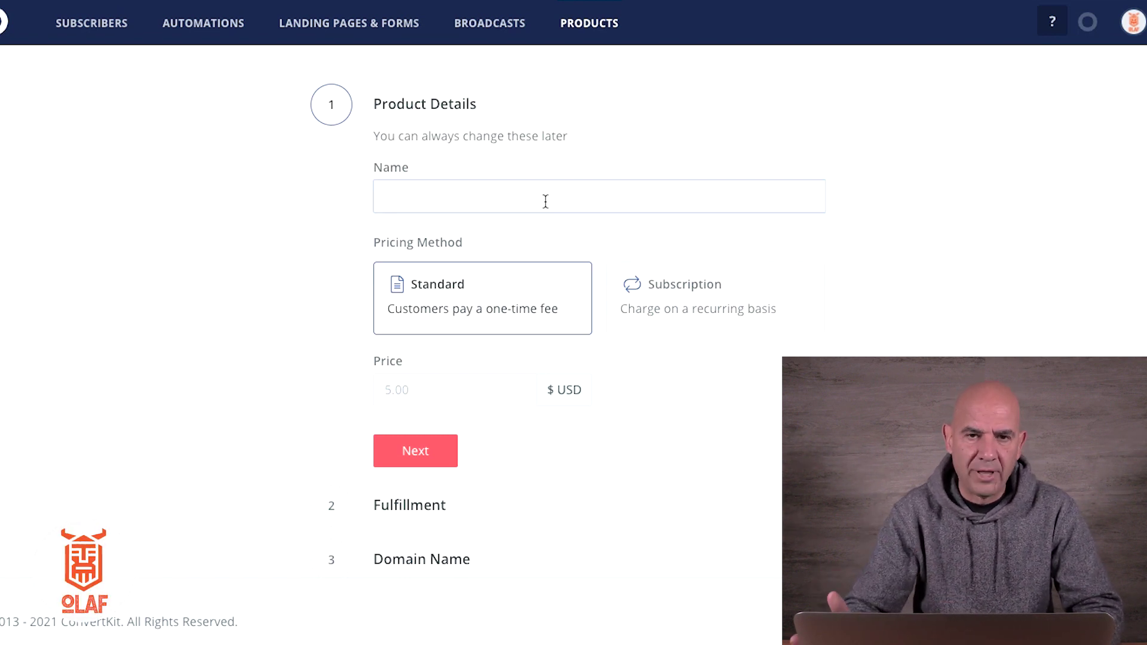
type("Eboook SEO")
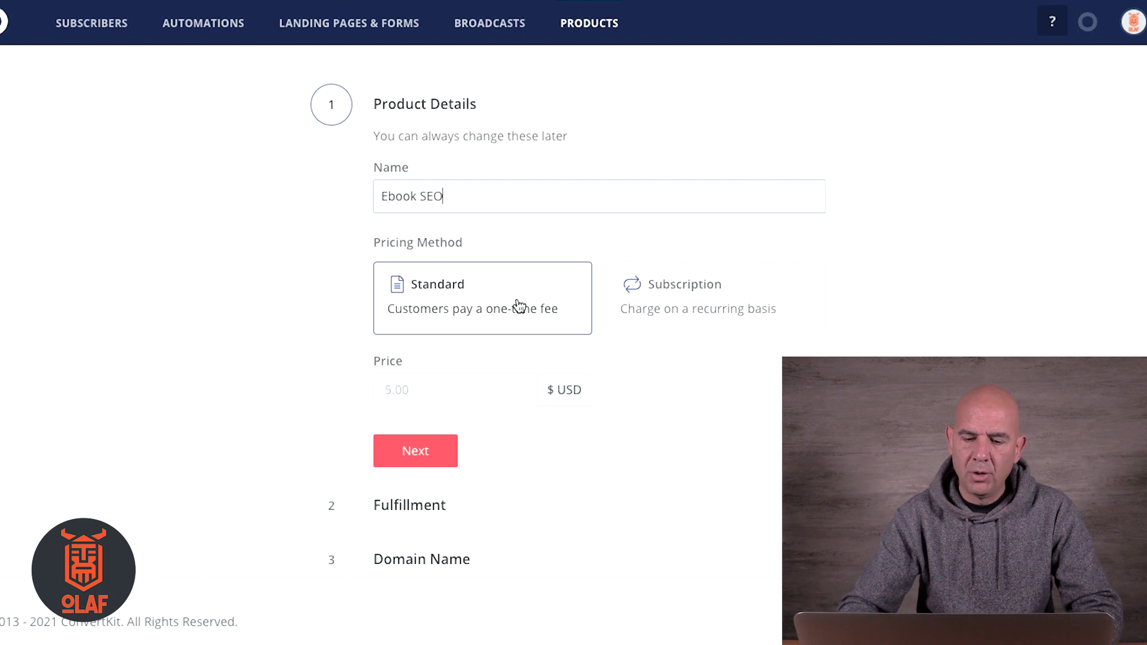
- Try the Subscription pricing method with a Monthly frequency
left_click(675, 302)
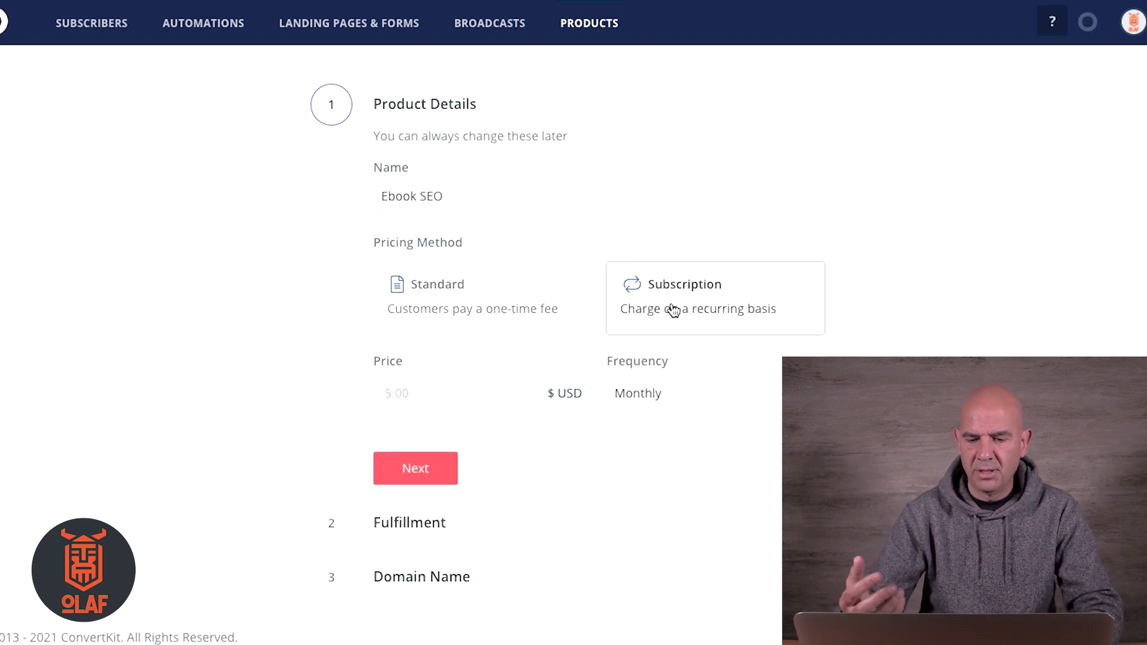
left_click(651, 393)
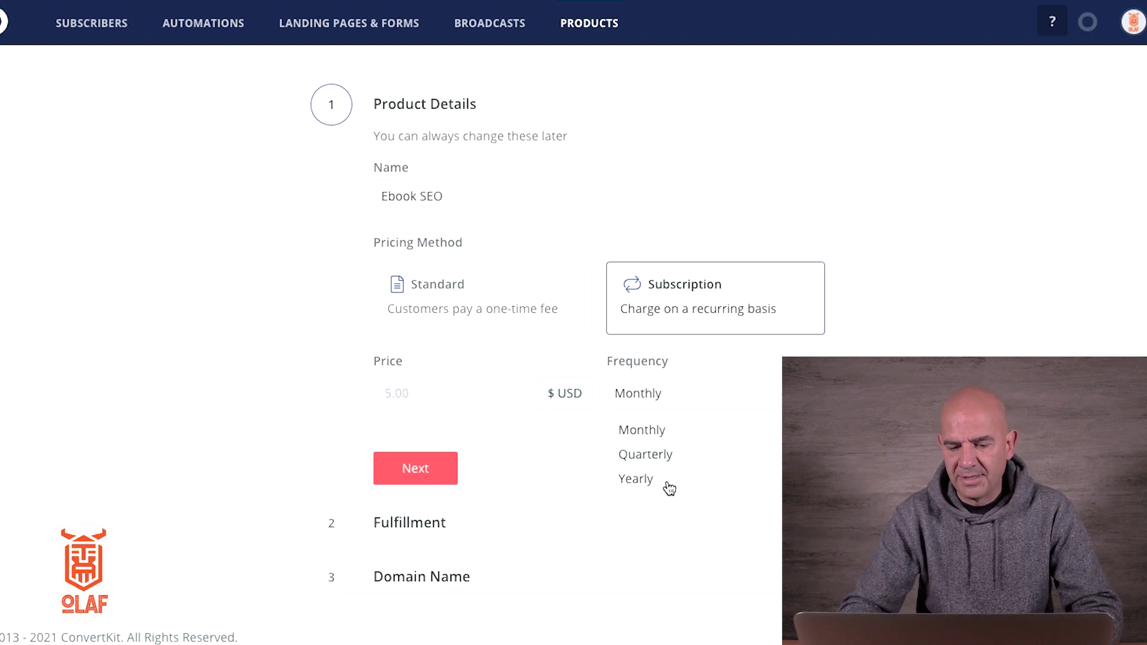
left_click(641, 429)
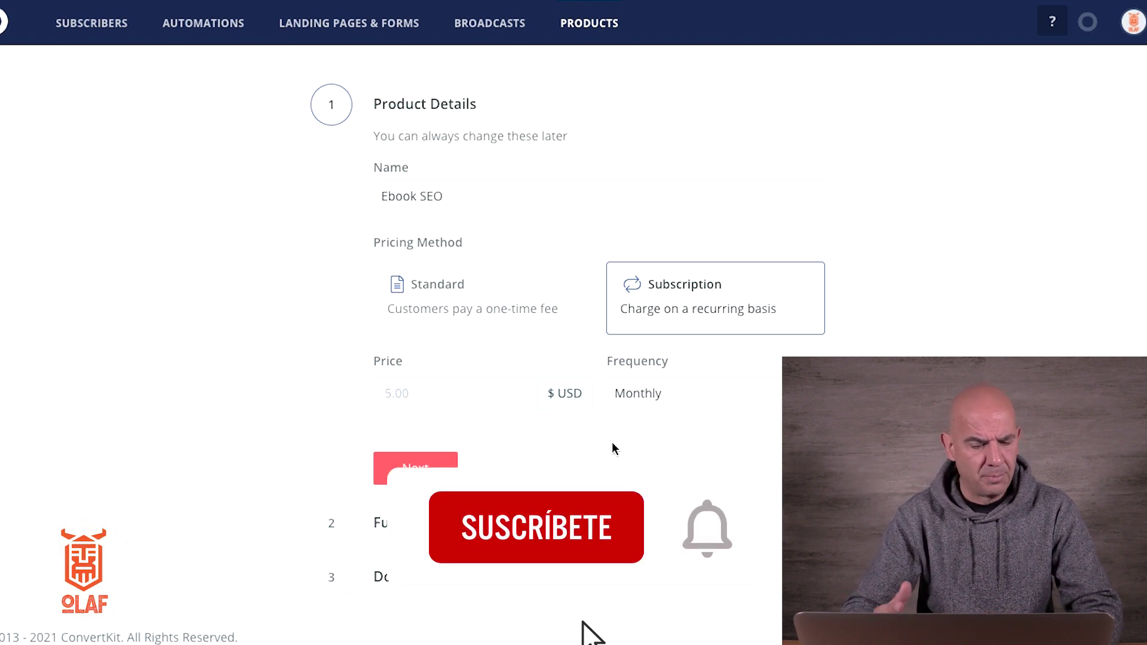
- Choose the Standard one-time pricing method, set the price to 1.99 USD and continue to the fulfillment section
left_click(489, 302)
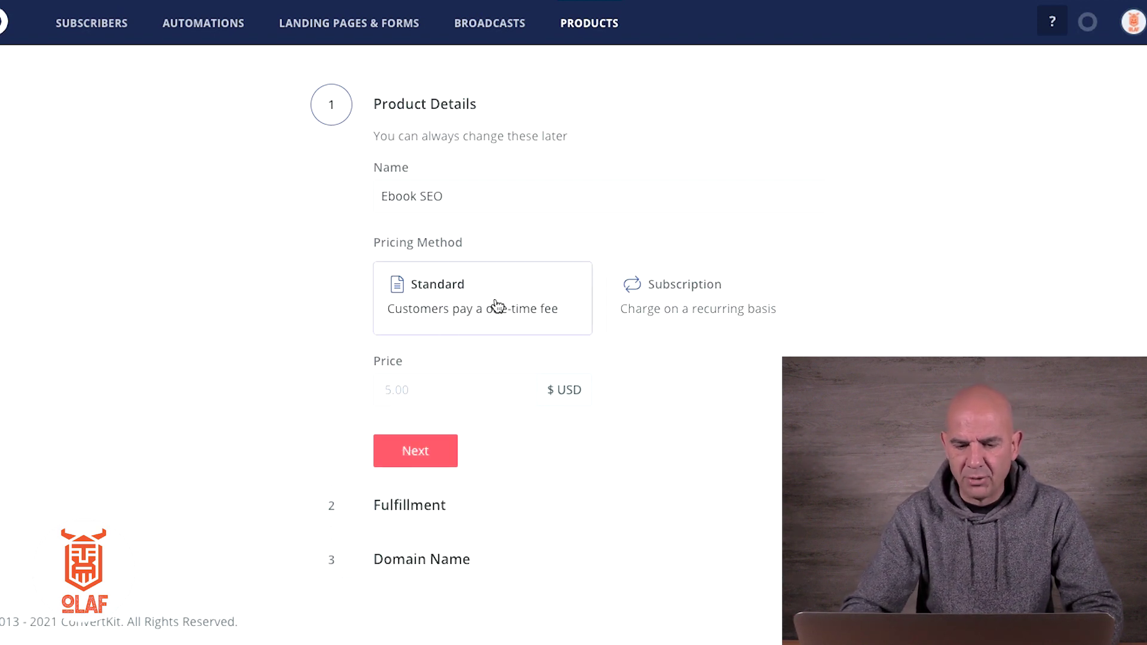
left_click(419, 393)
type("1")
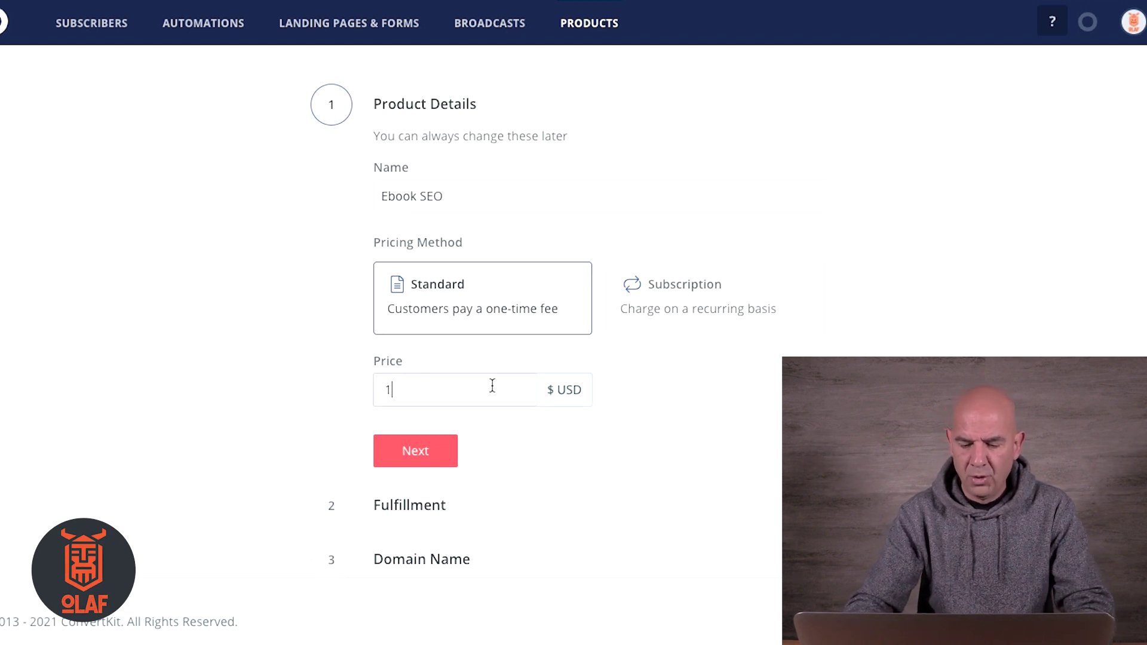
type(".99")
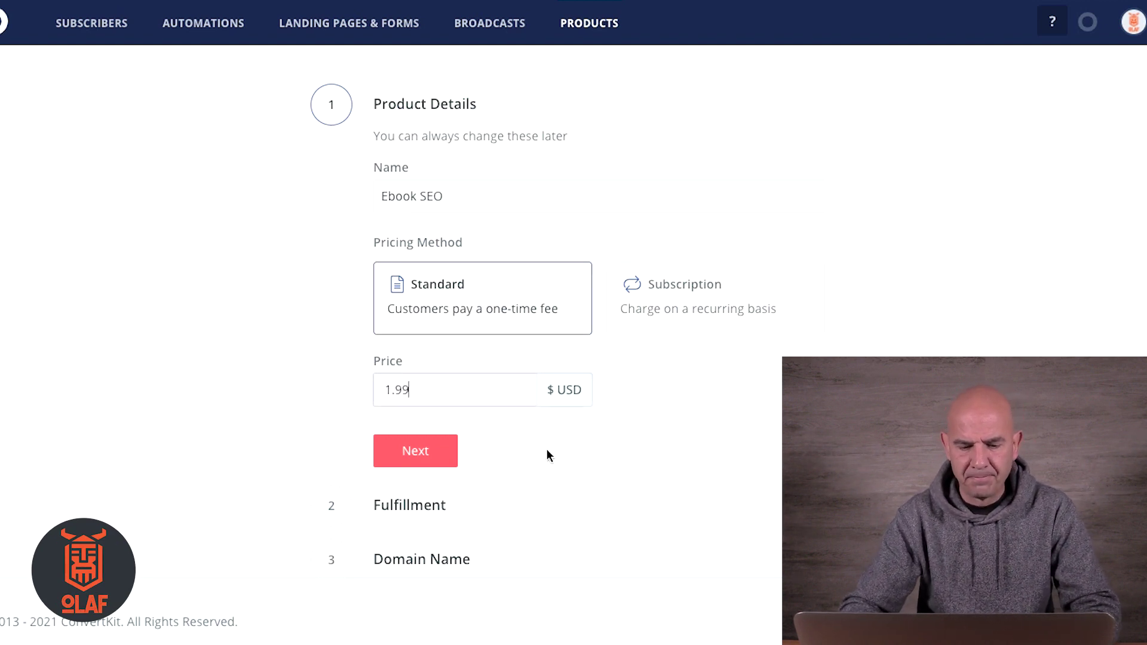
left_click(416, 461)
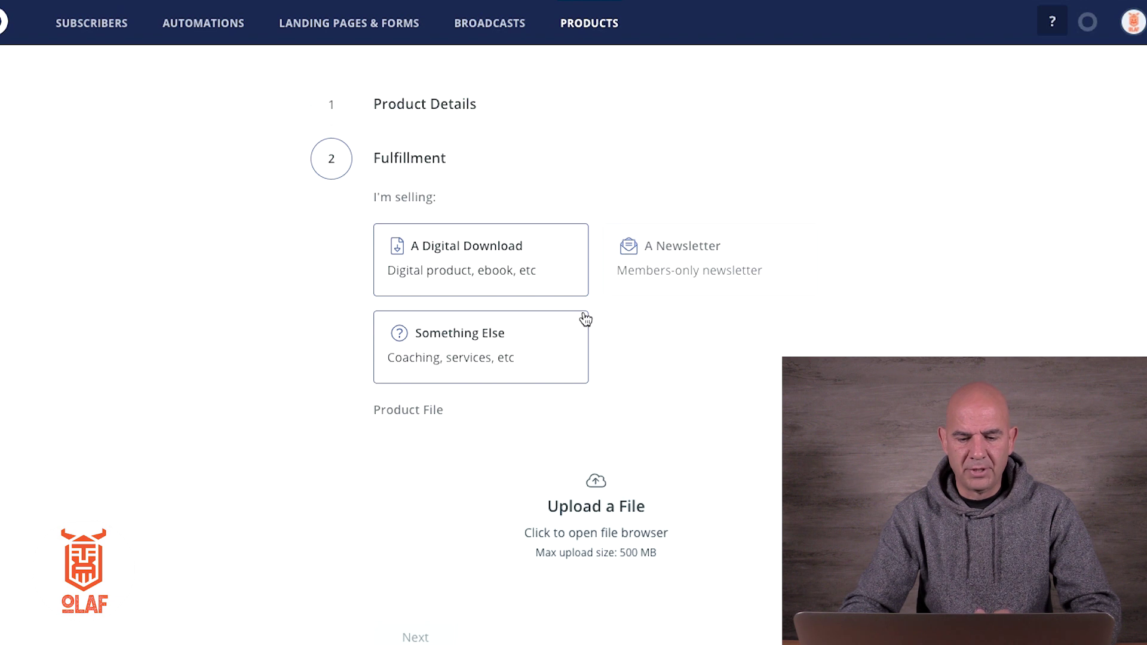
- Set the fulfillment type to A Digital Download and upload ebook SEO.pdf as the product file
left_click(528, 353)
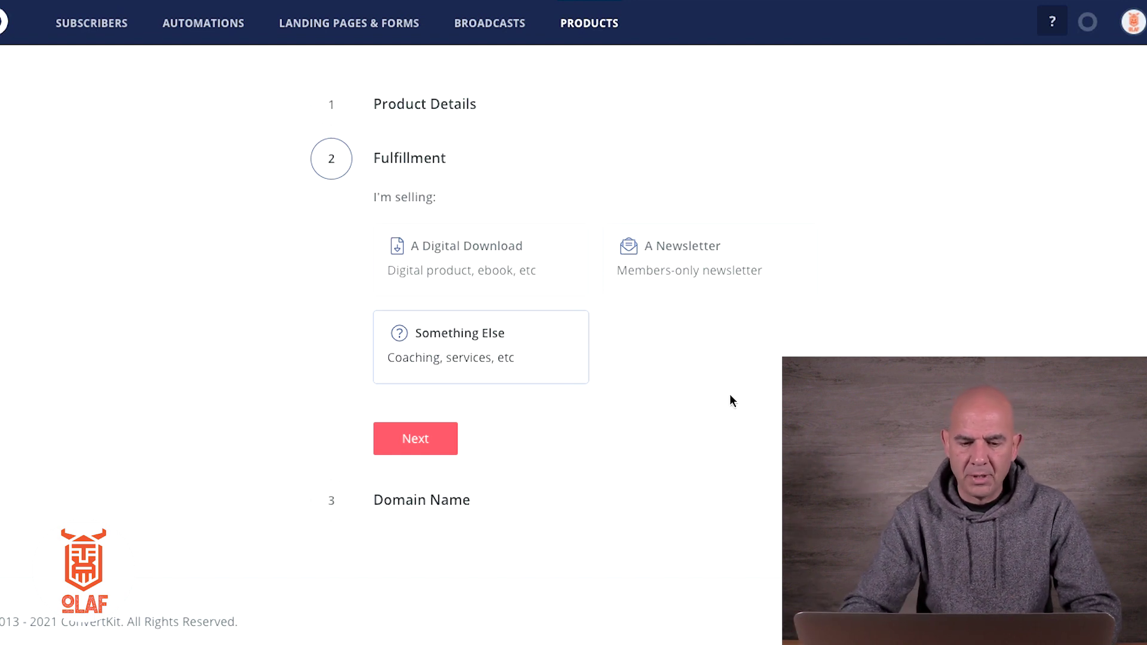
left_click(687, 267)
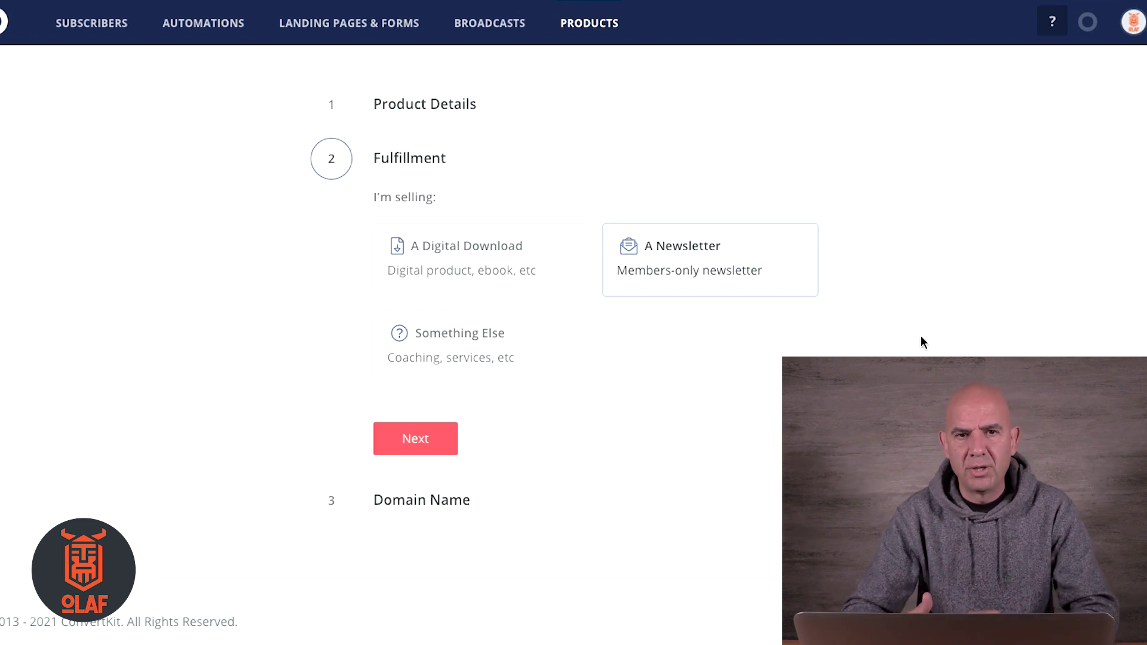
left_click(510, 281)
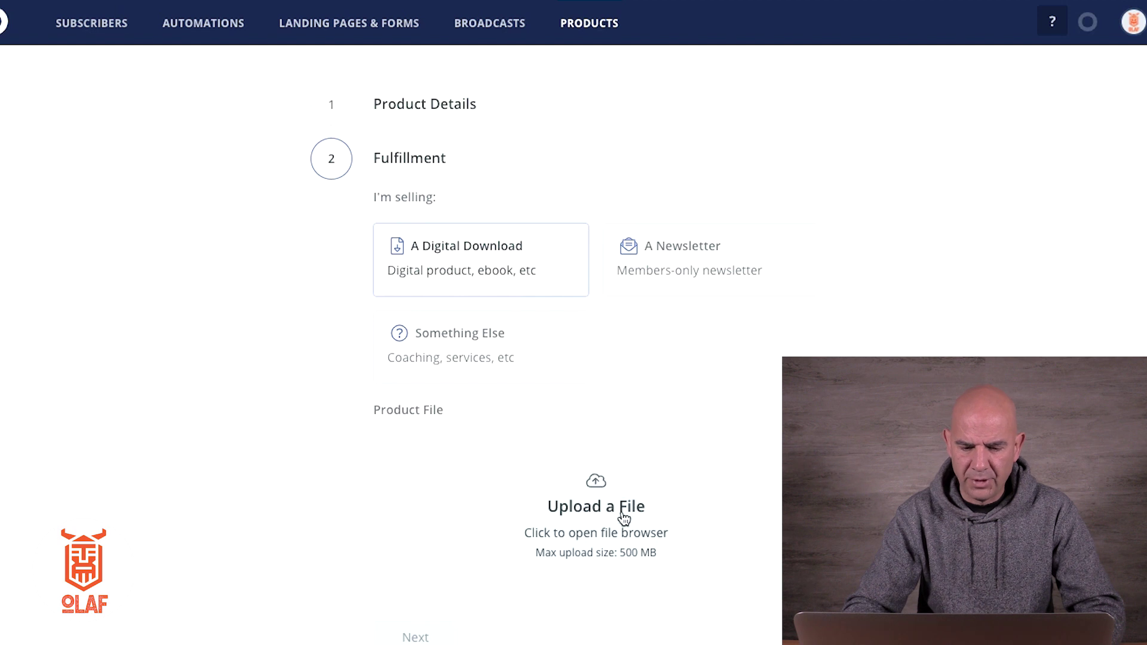
left_click(600, 490)
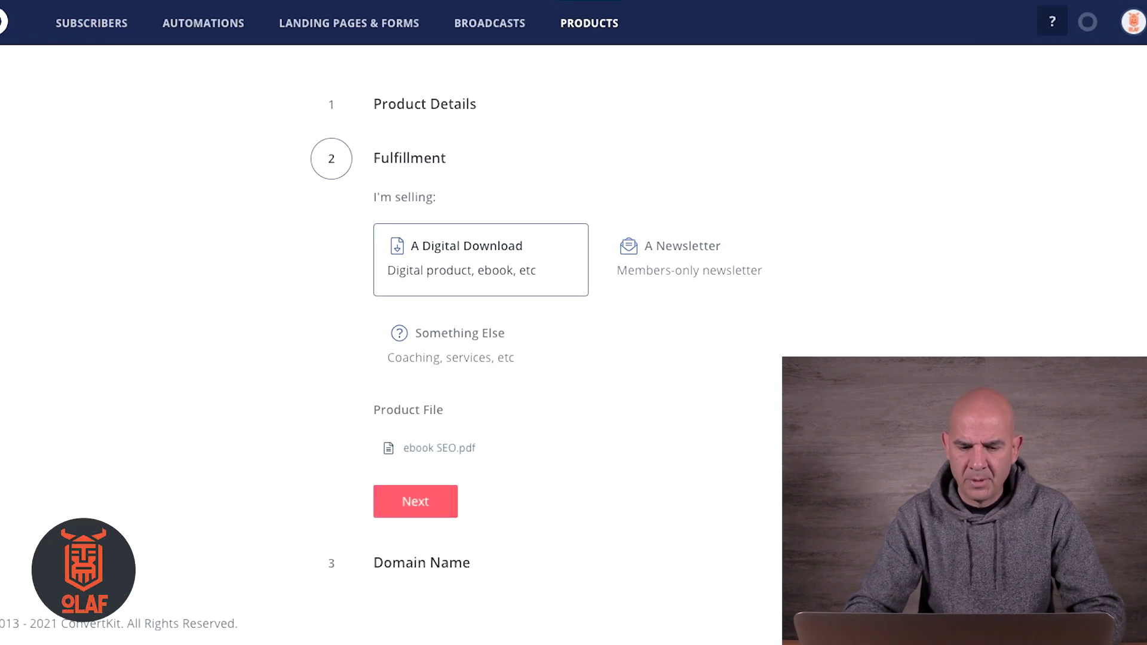
left_click(433, 509)
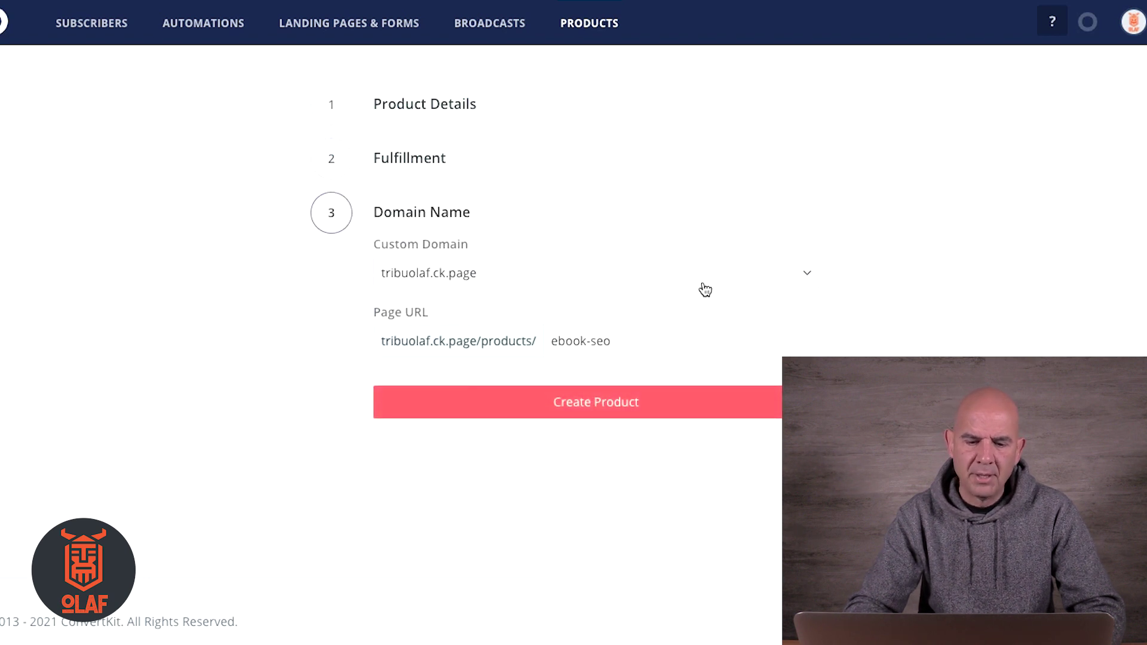
- Use the tribuolaf.ck.page domain, enter ebook-seo as the page URL ending and try to create the product
left_click(808, 279)
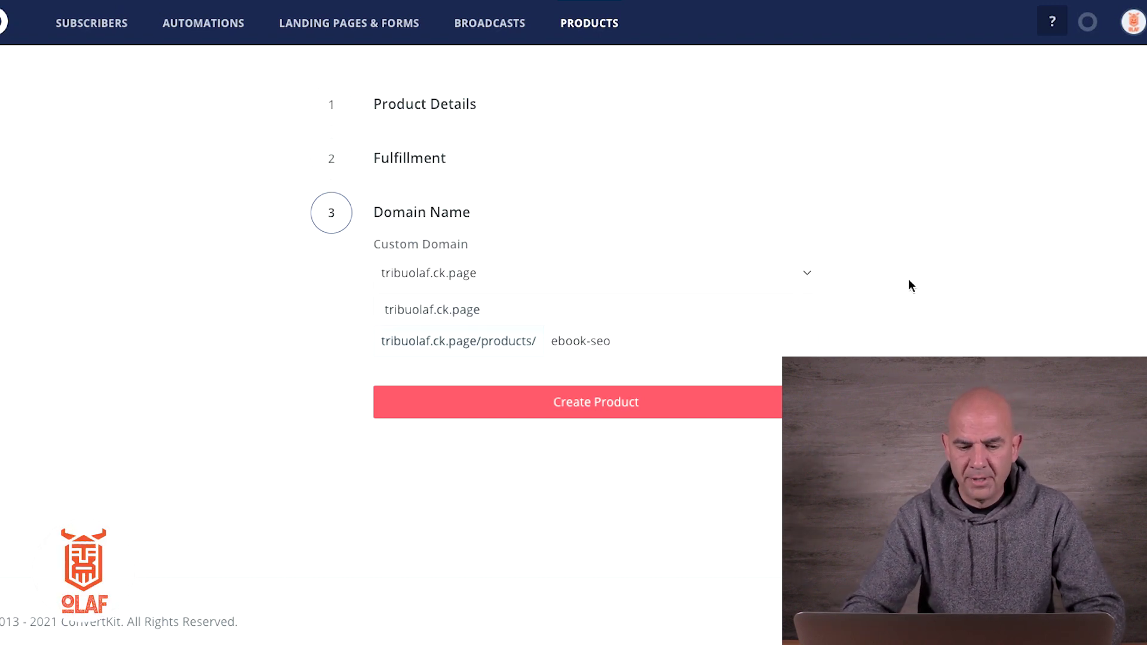
left_click(762, 310)
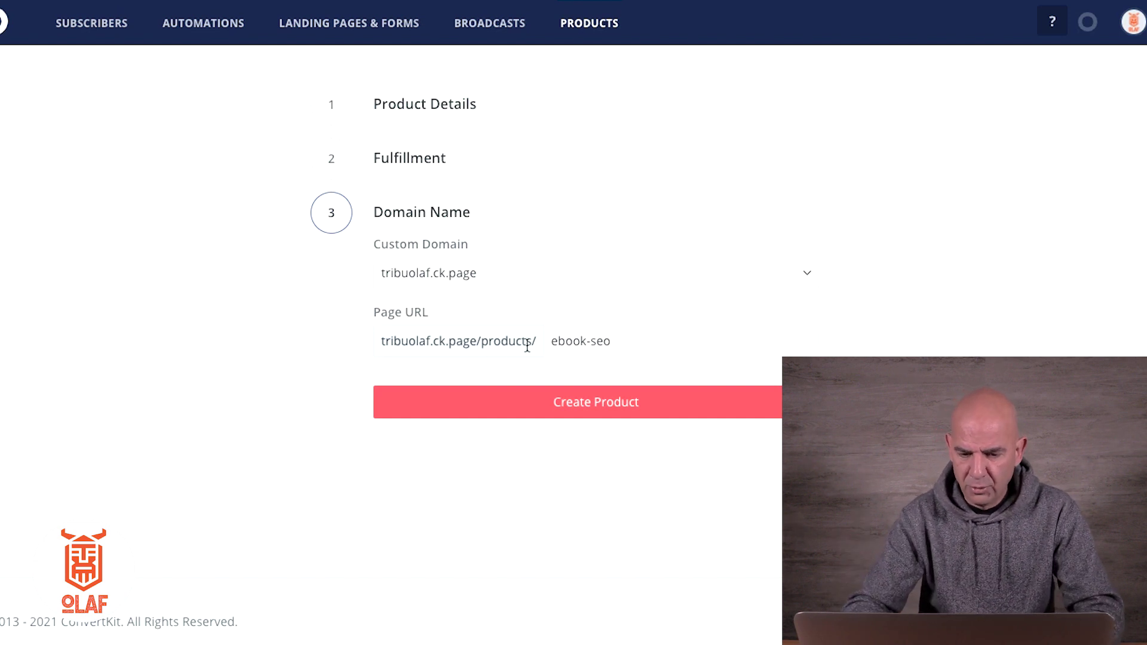
left_click(600, 350)
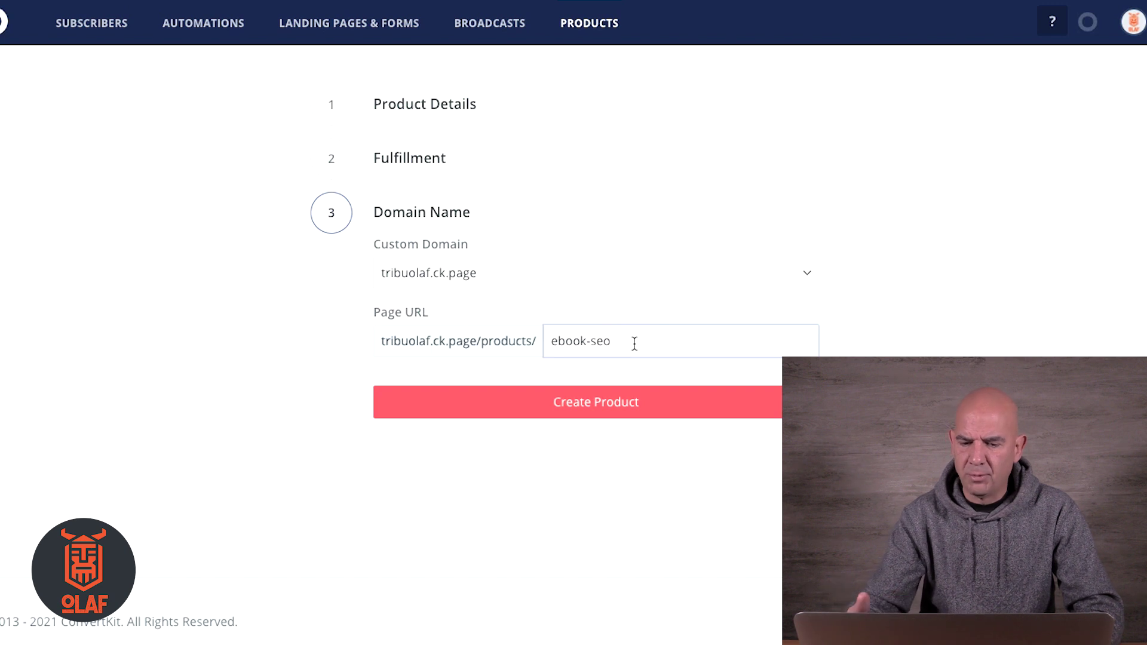
key("BackSpace")
key("BackSpace")
key("BackSpace")
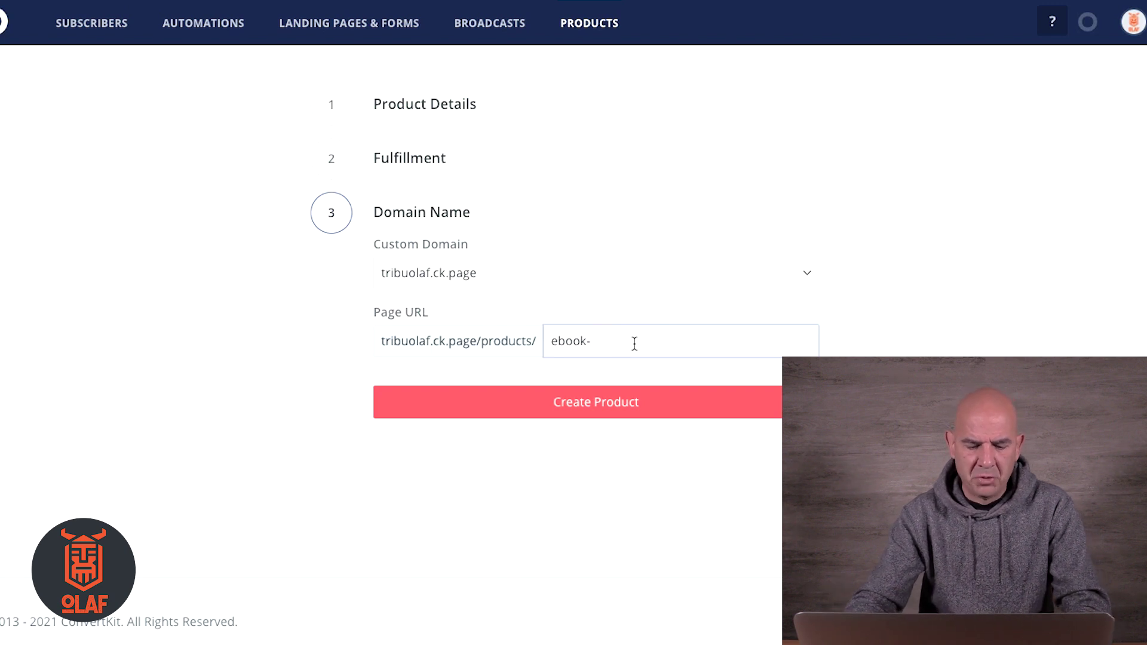
type("seo")
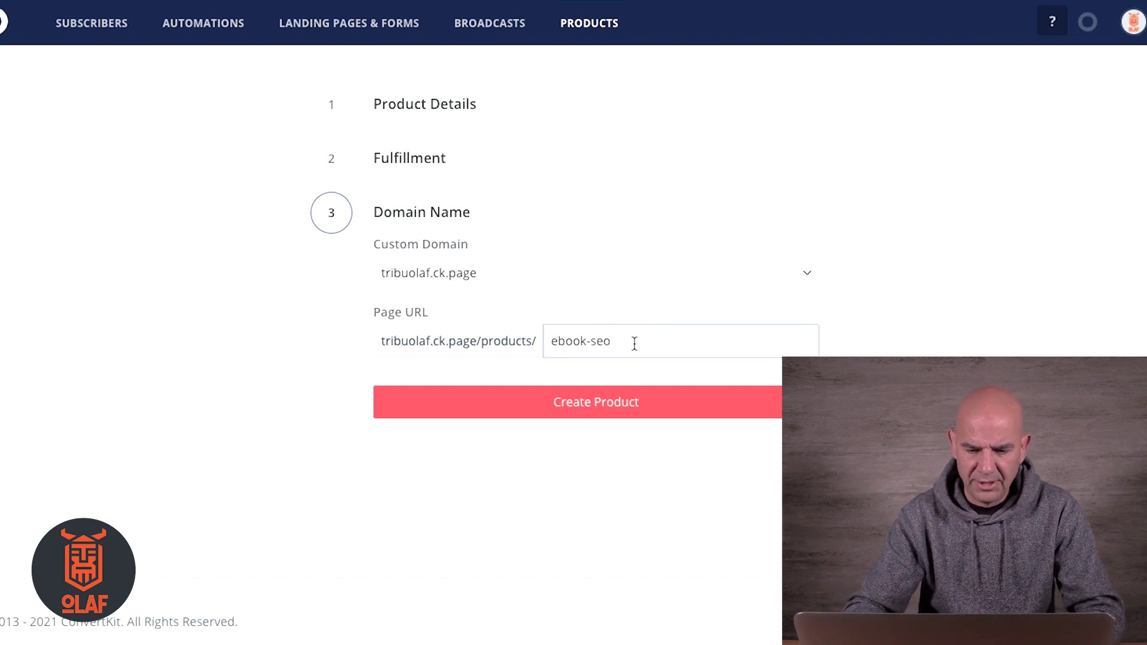
left_click(520, 409)
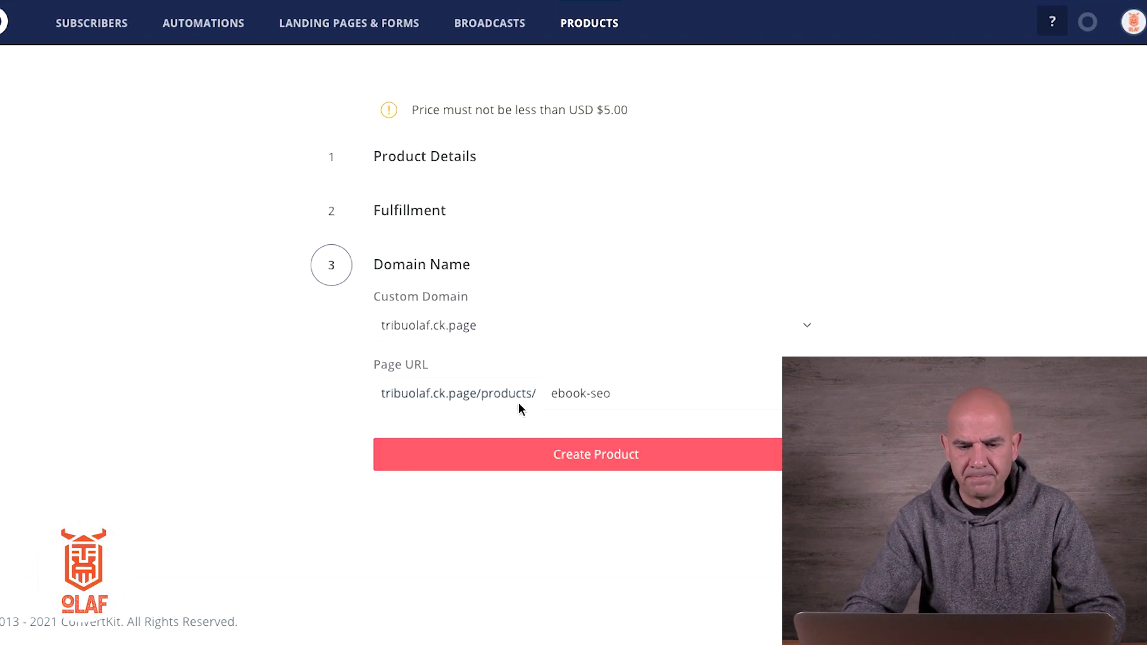
- Change the price in the product details to 5 USD and create the product
left_click(639, 111)
left_click(672, 251)
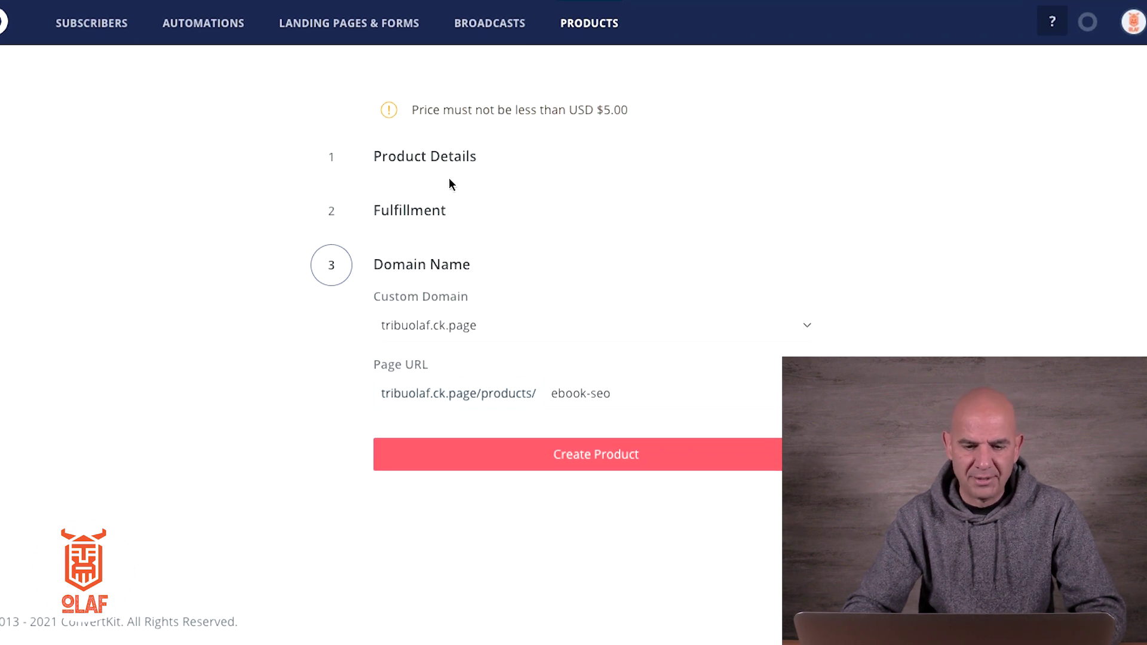
left_click(448, 156)
double_click(394, 443)
type("5")
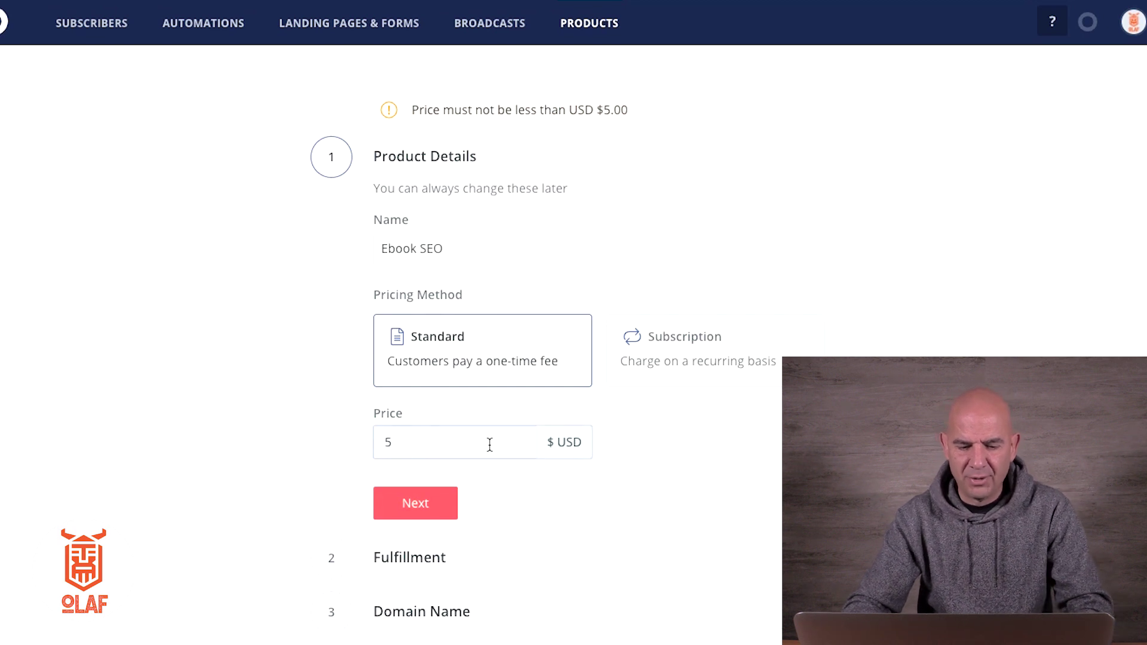
left_click(424, 505)
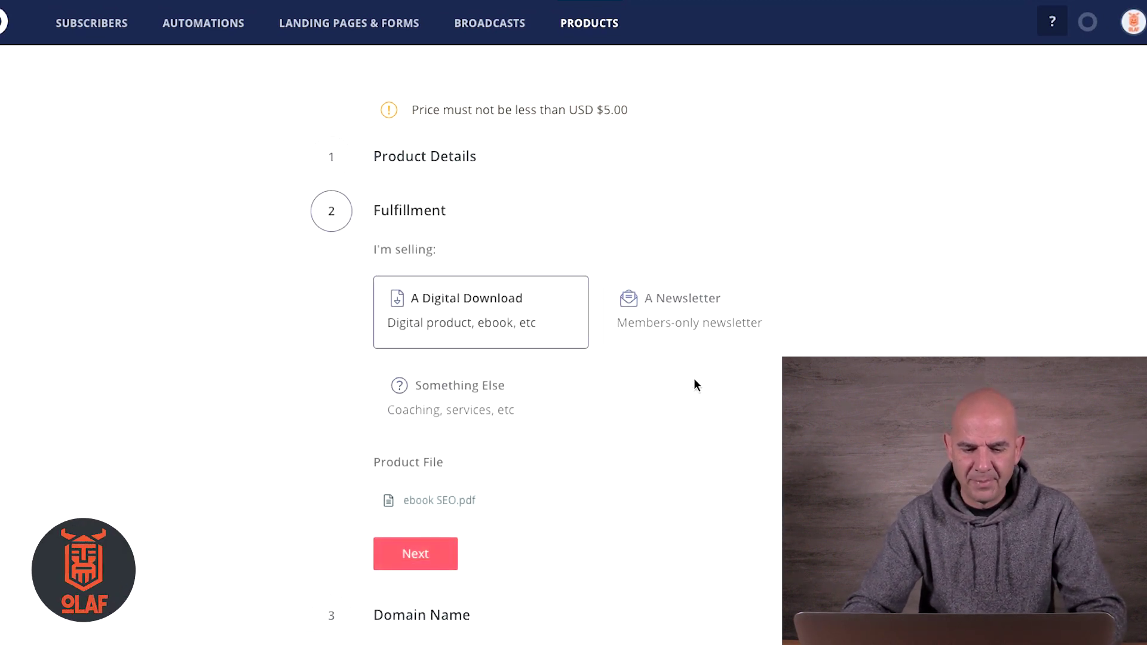
left_click(422, 555)
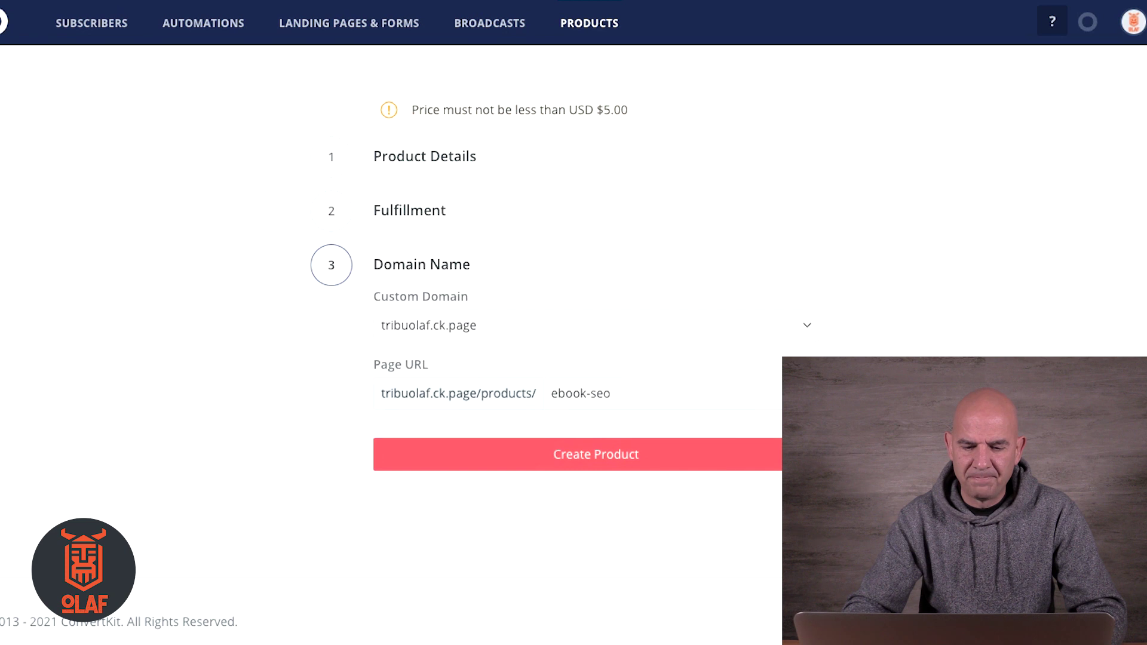
left_click(529, 465)
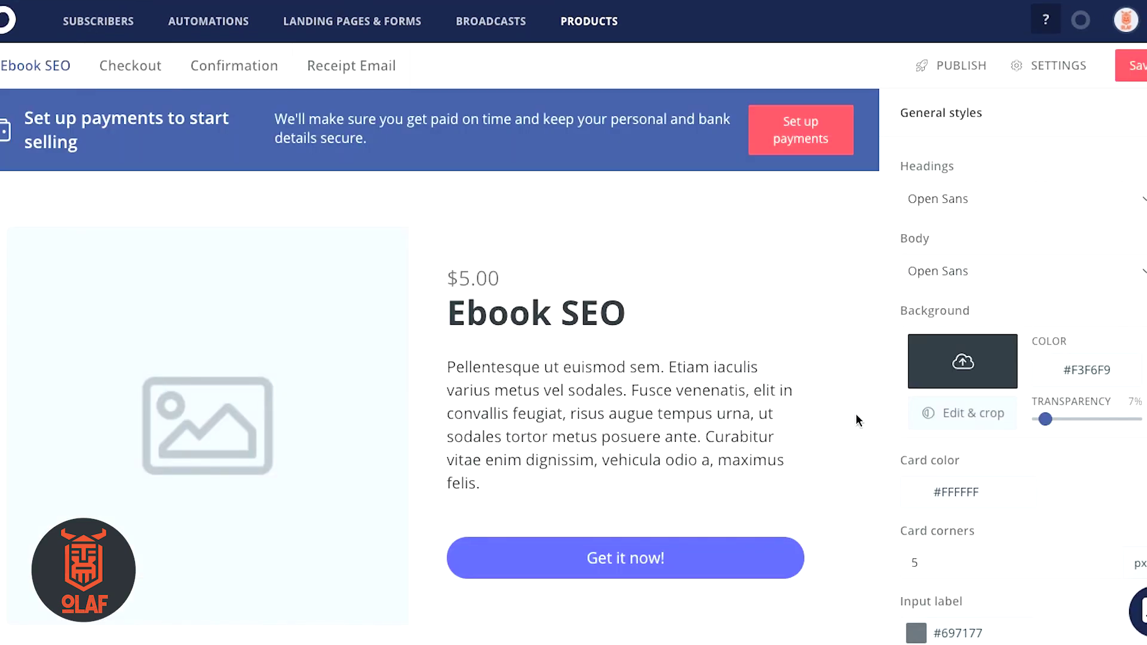
- Replace the placeholder description on the product page with "Este es el texto descriptivo de mi producto"
scroll(855, 413, "down", 2)
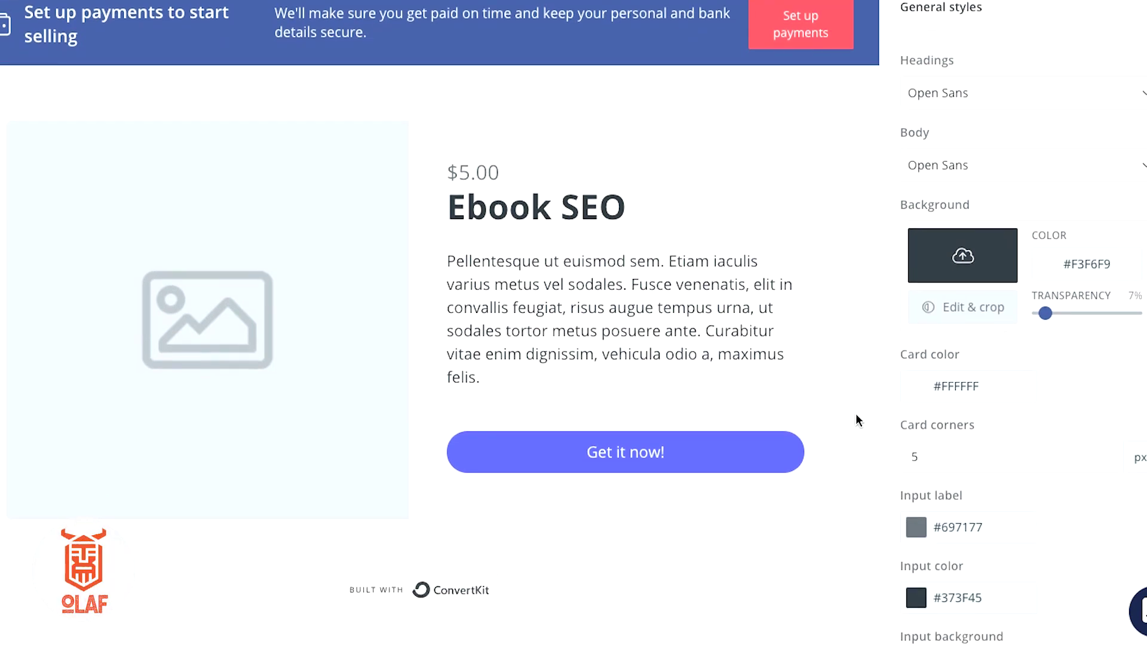
triple_click(658, 306)
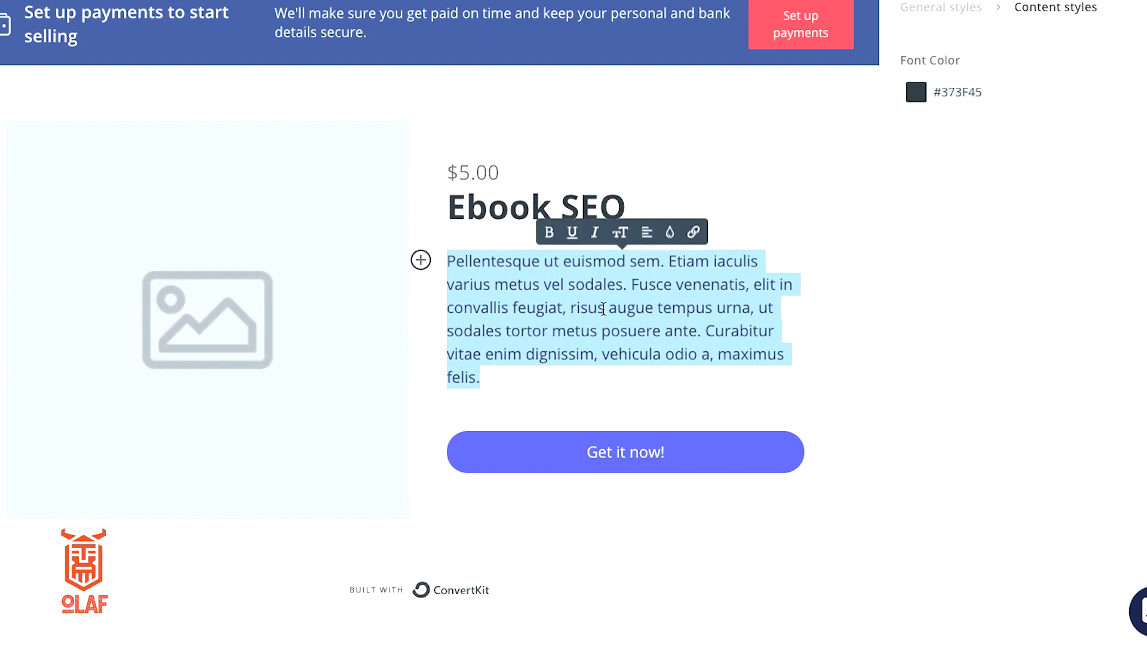
type("Es")
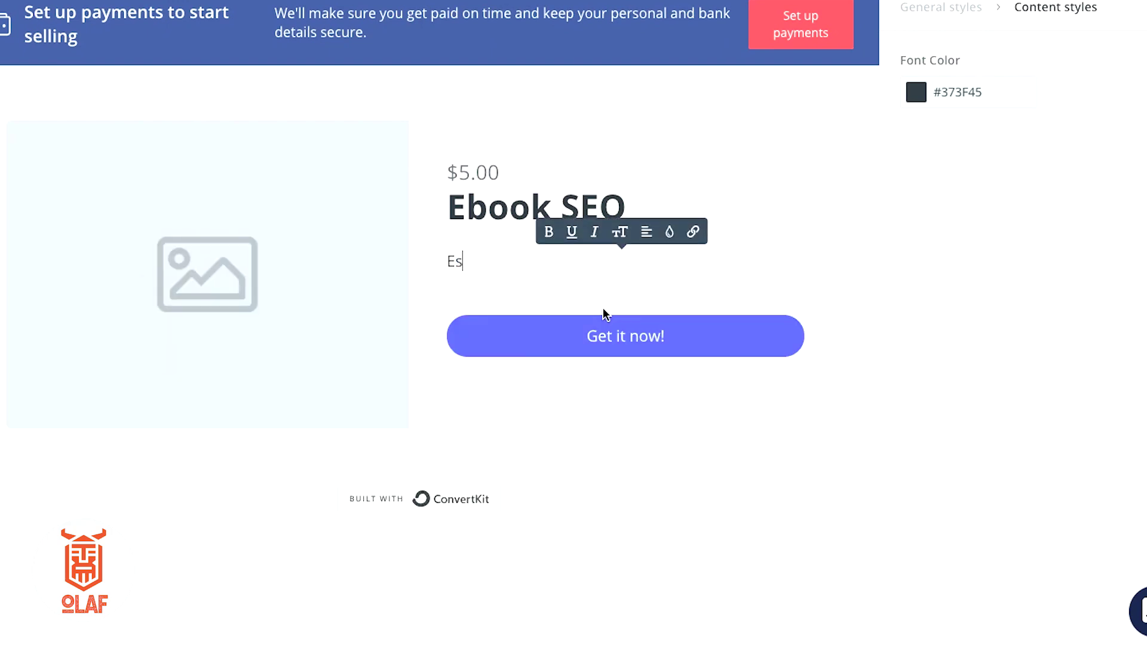
type("te es el tex")
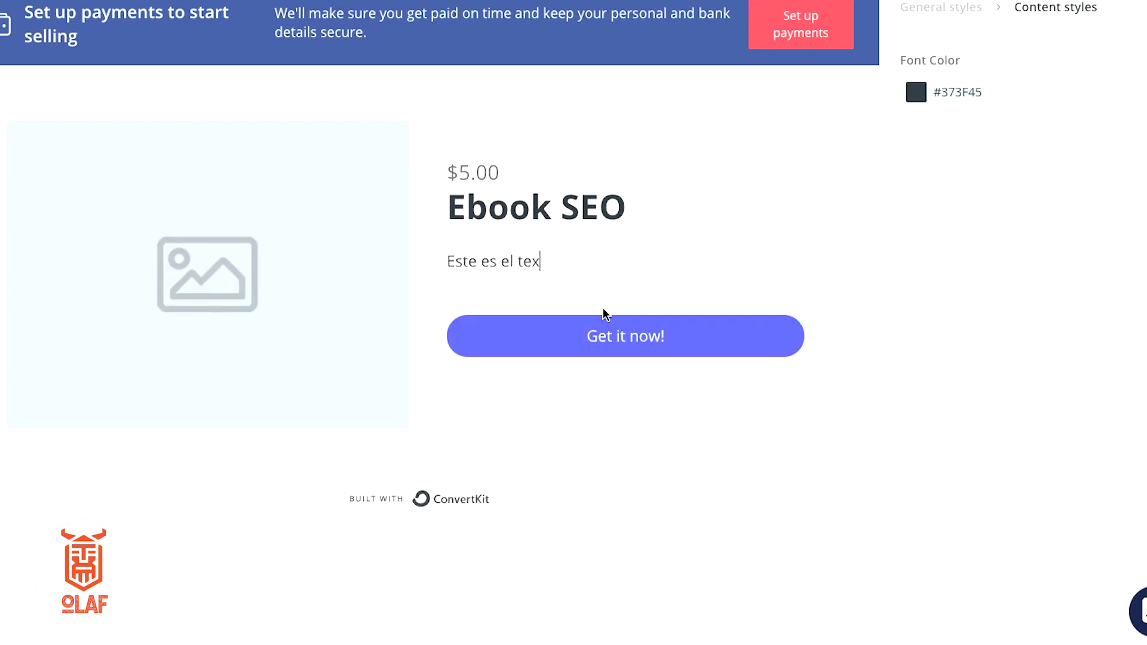
type("to descriptivo de mi producto")
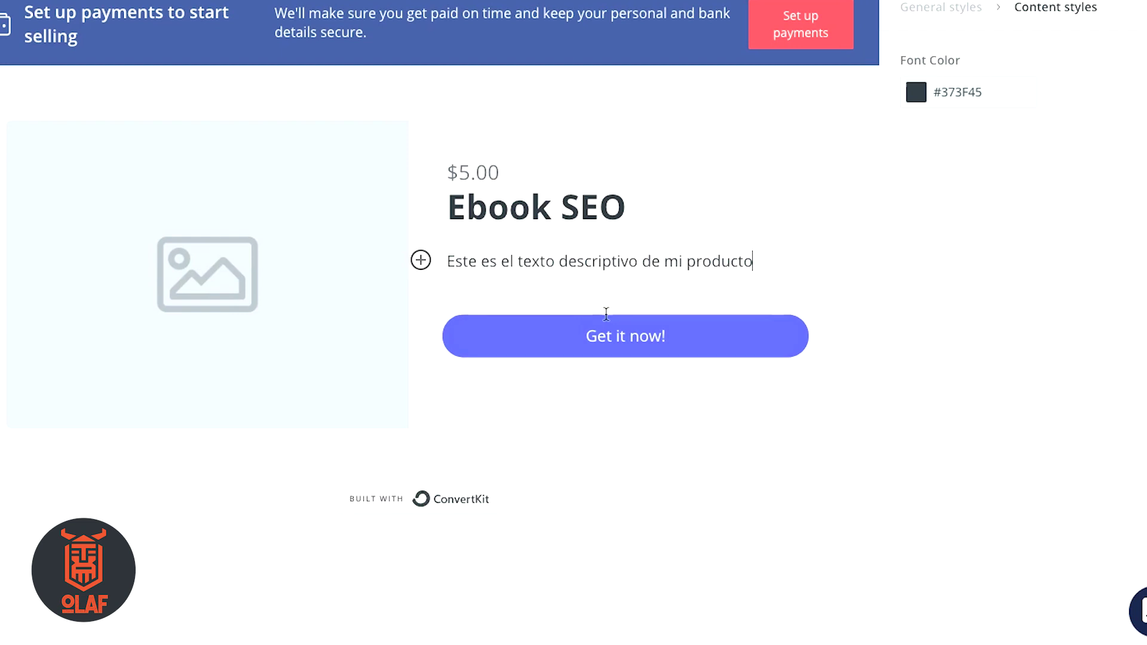
- Change the purchase button's text to "Comprar ahora"
left_click(623, 339)
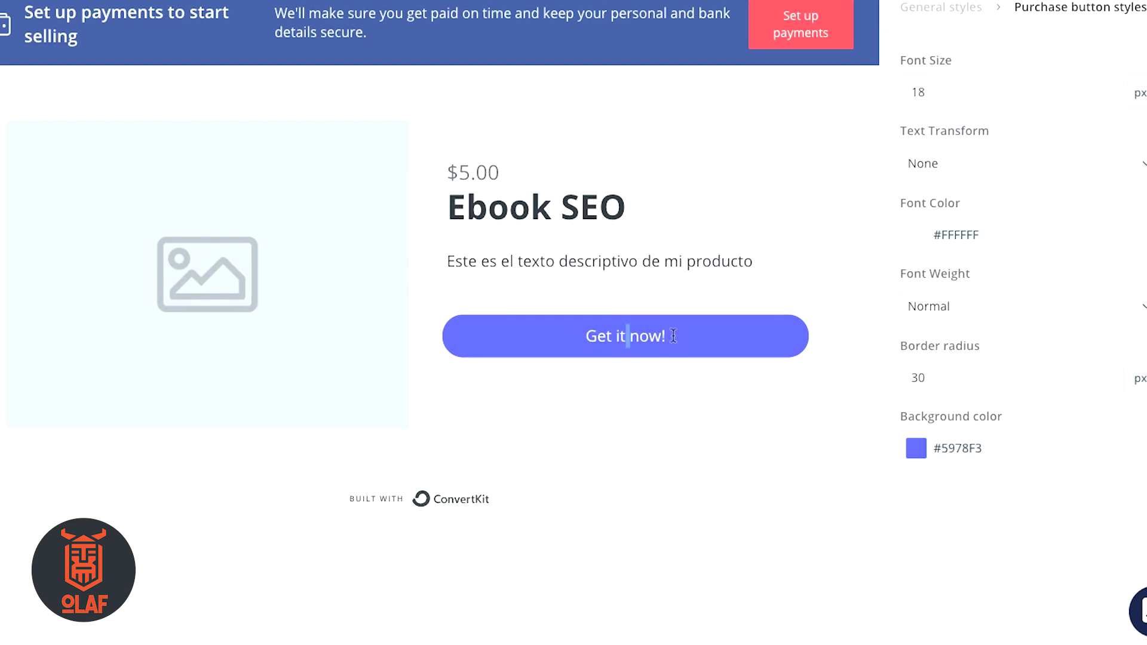
left_click_drag(668, 336, 590, 336)
type("Comprar ahora")
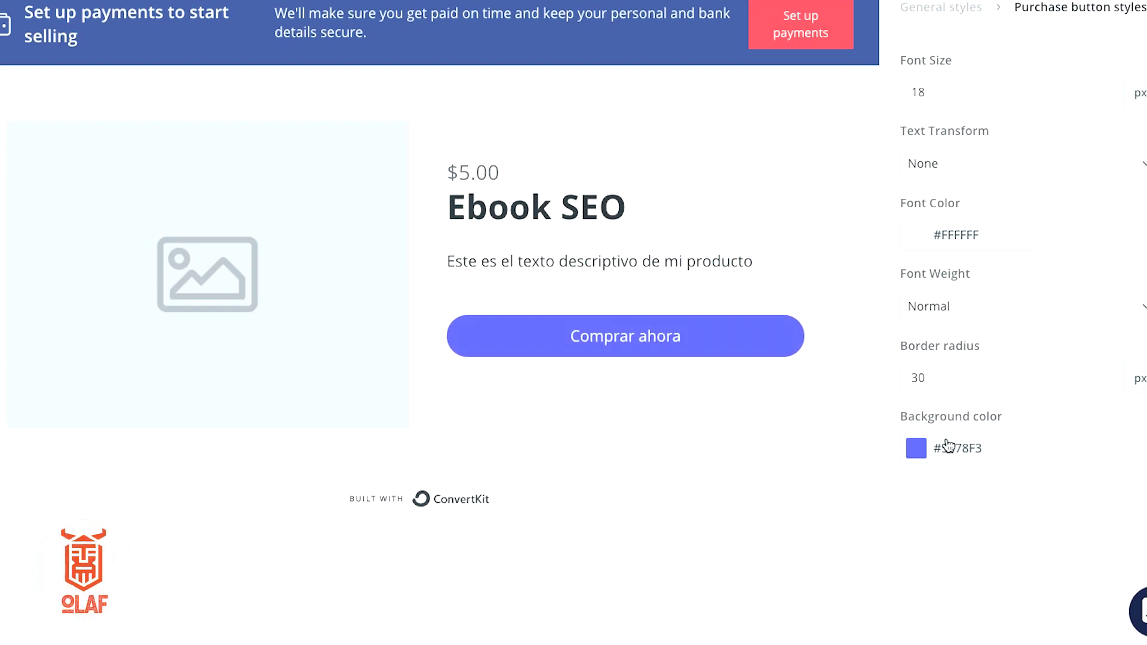
- Set the purchase button's background color to #F16334
left_click(977, 451)
double_click(1006, 452)
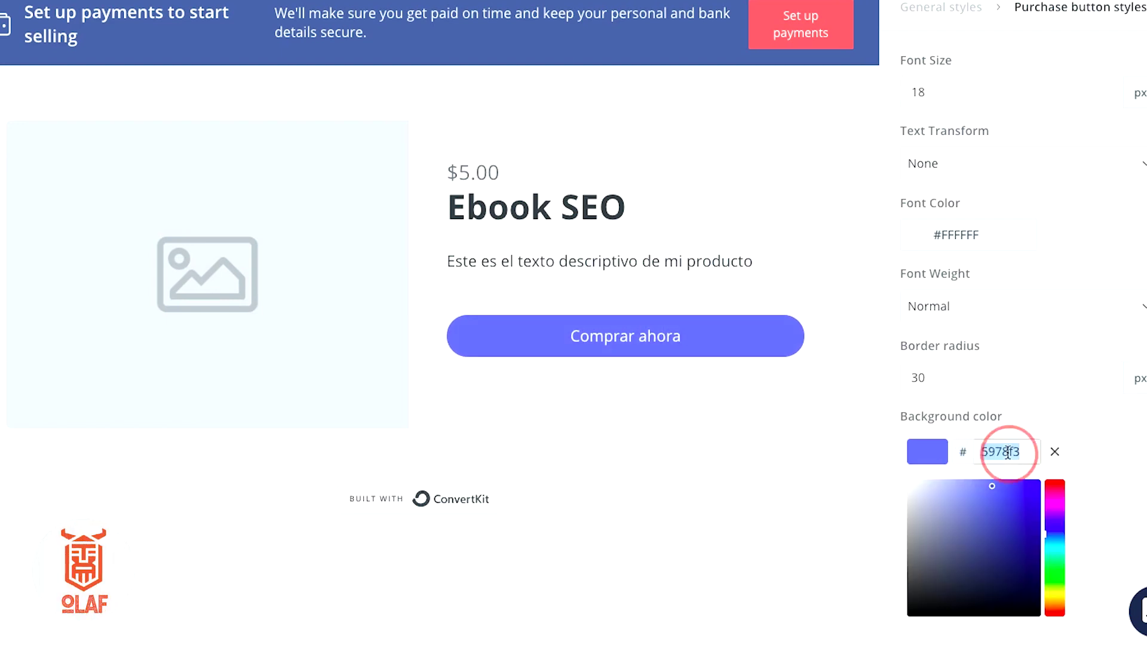
type("f16334")
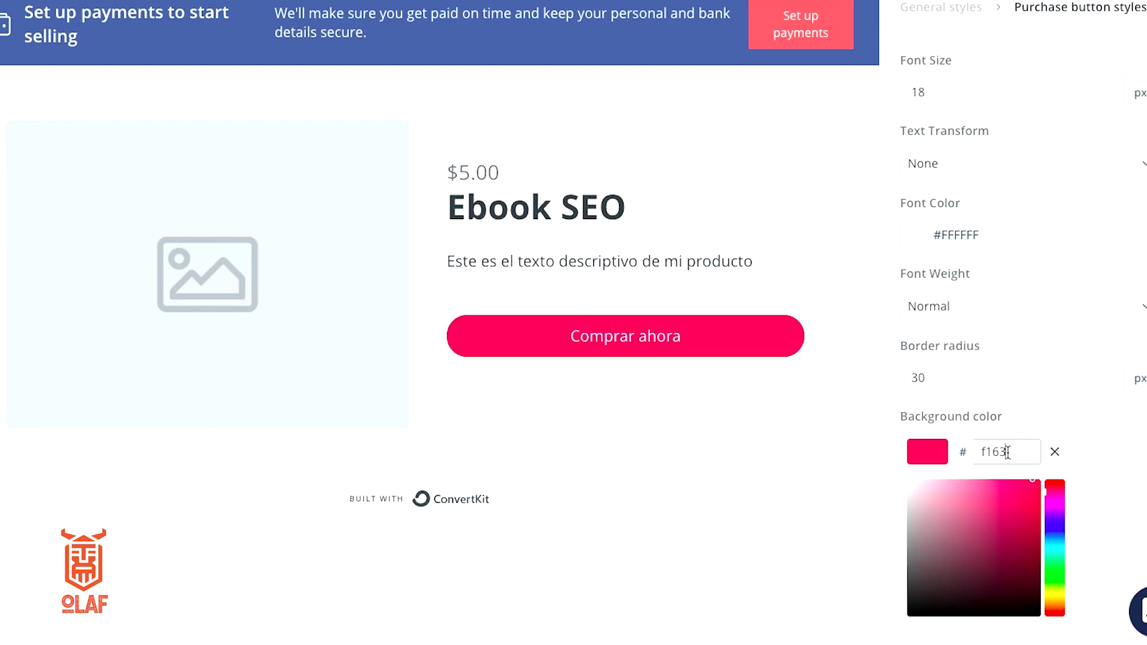
left_click(818, 474)
scroll(348, 279, "up", 2)
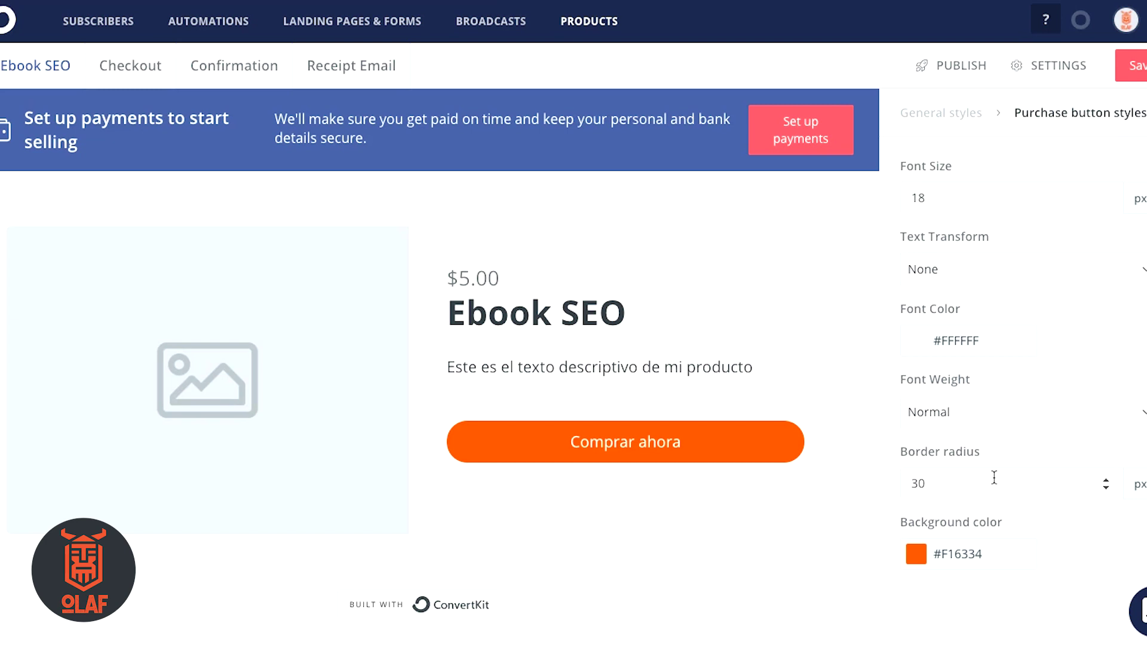
- Replace the product page's placeholder image with the Unsplash photo of misty dark-blue forested mountains and save the page
left_click(248, 365)
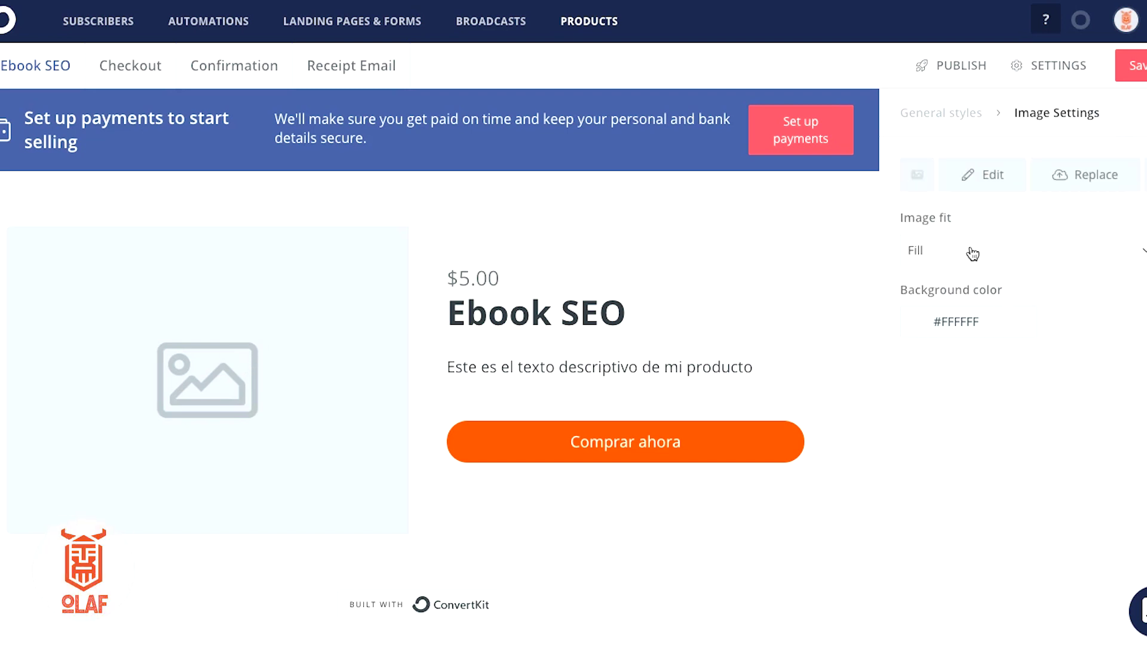
left_click(1075, 174)
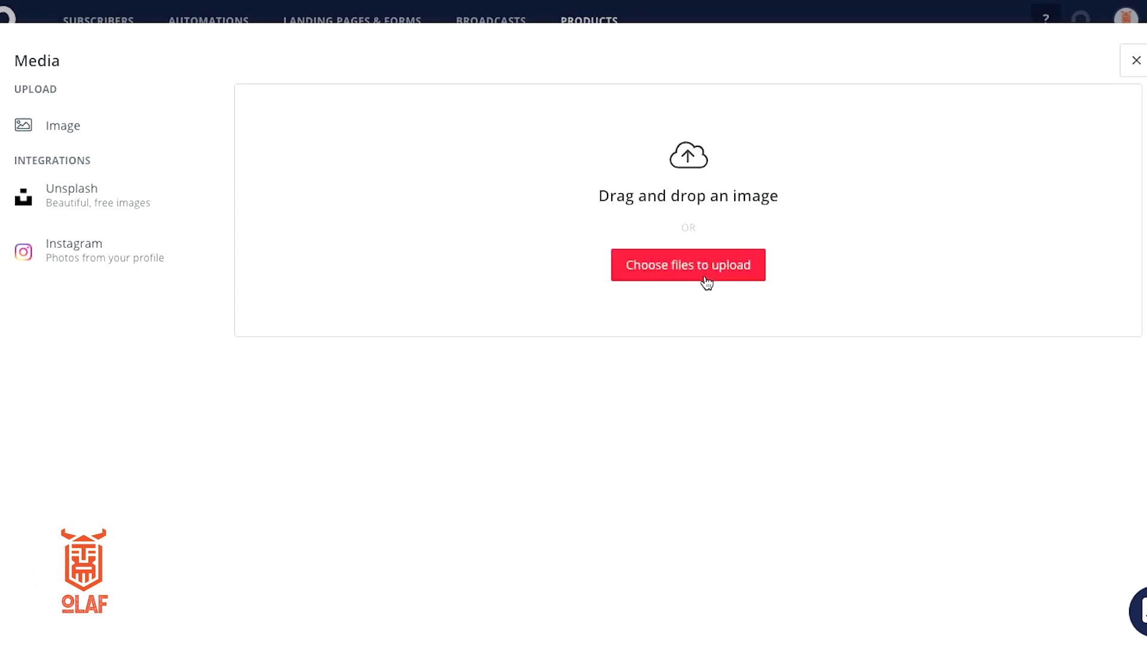
left_click(72, 204)
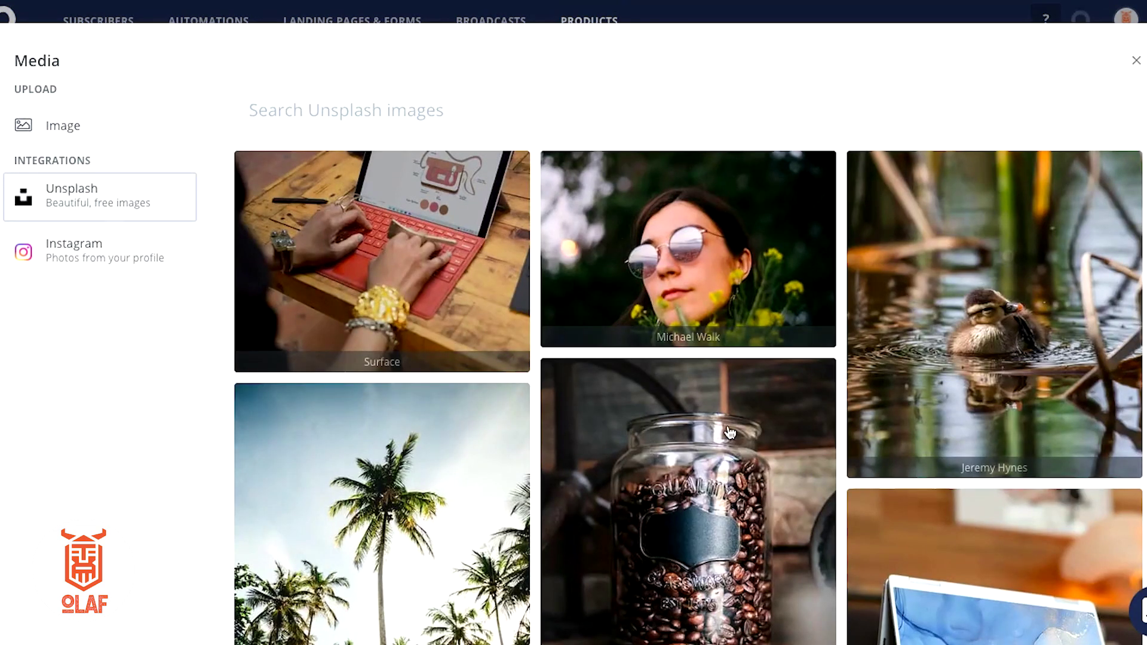
scroll(730, 431, "down", 3)
scroll(730, 431, "down", 9)
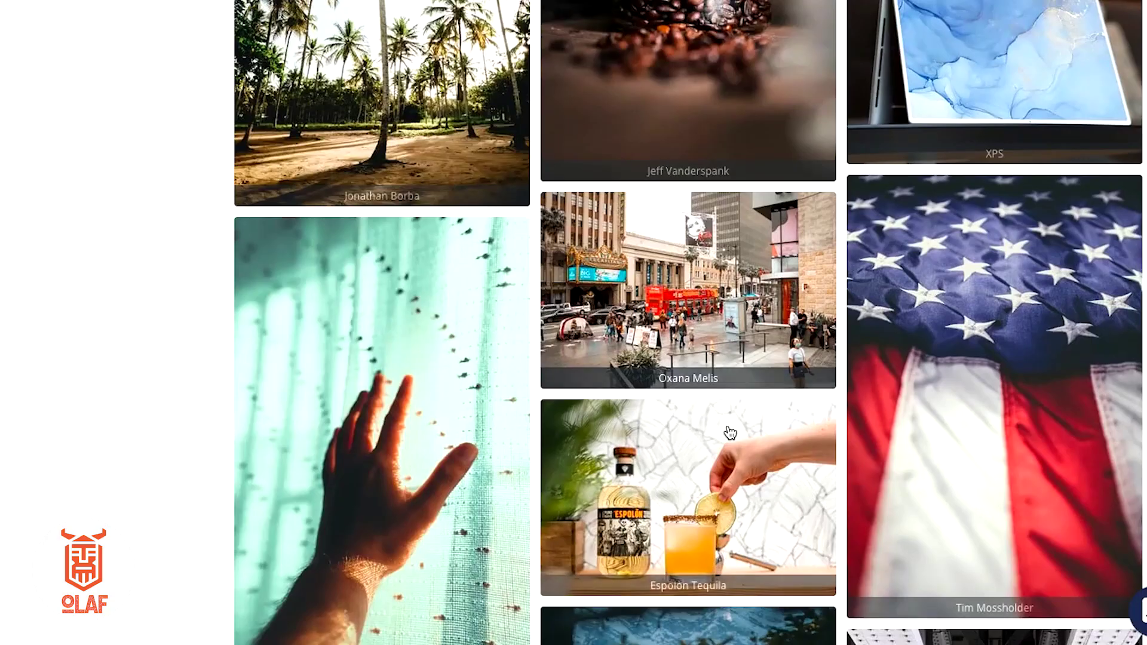
scroll(730, 431, "down", 10)
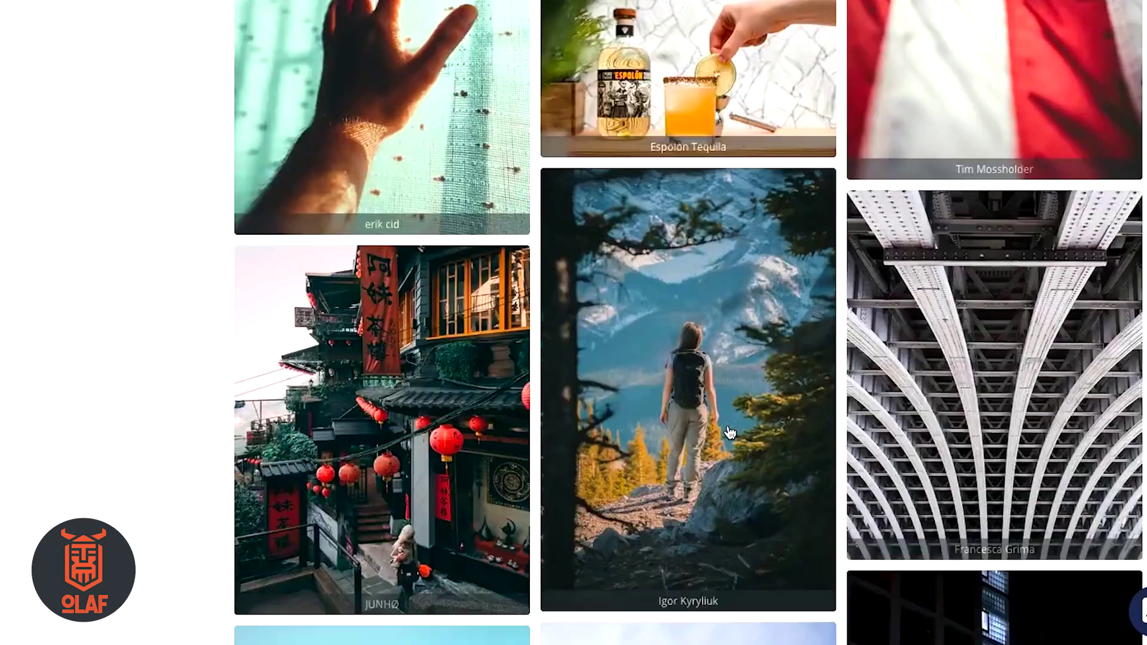
scroll(730, 432, "down", 3)
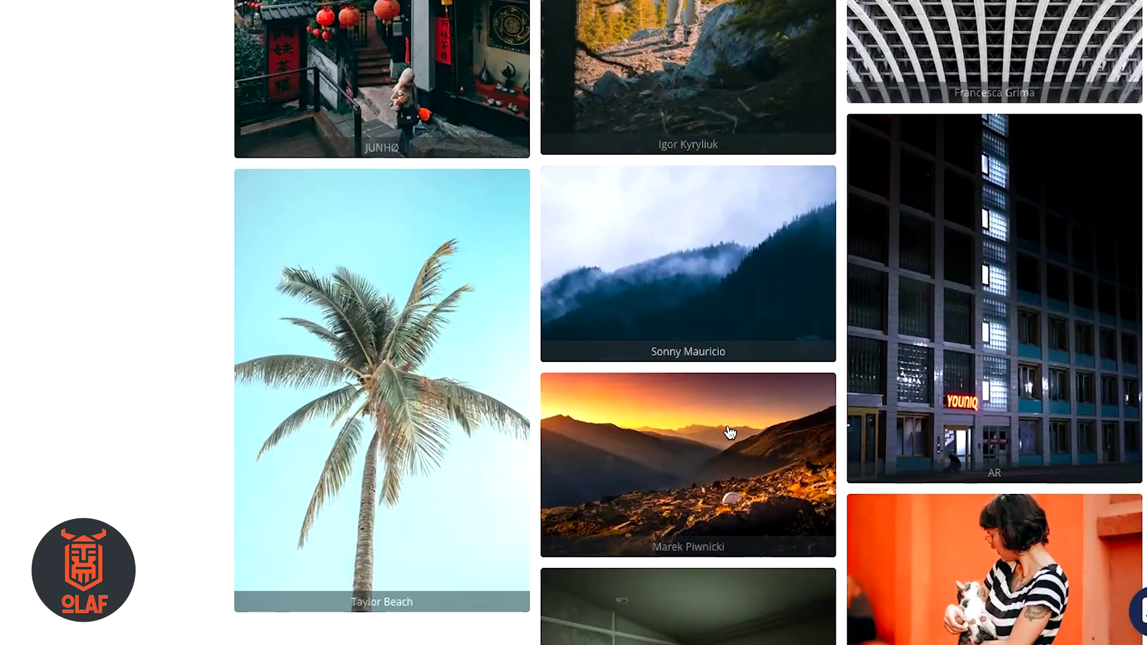
left_click(684, 269)
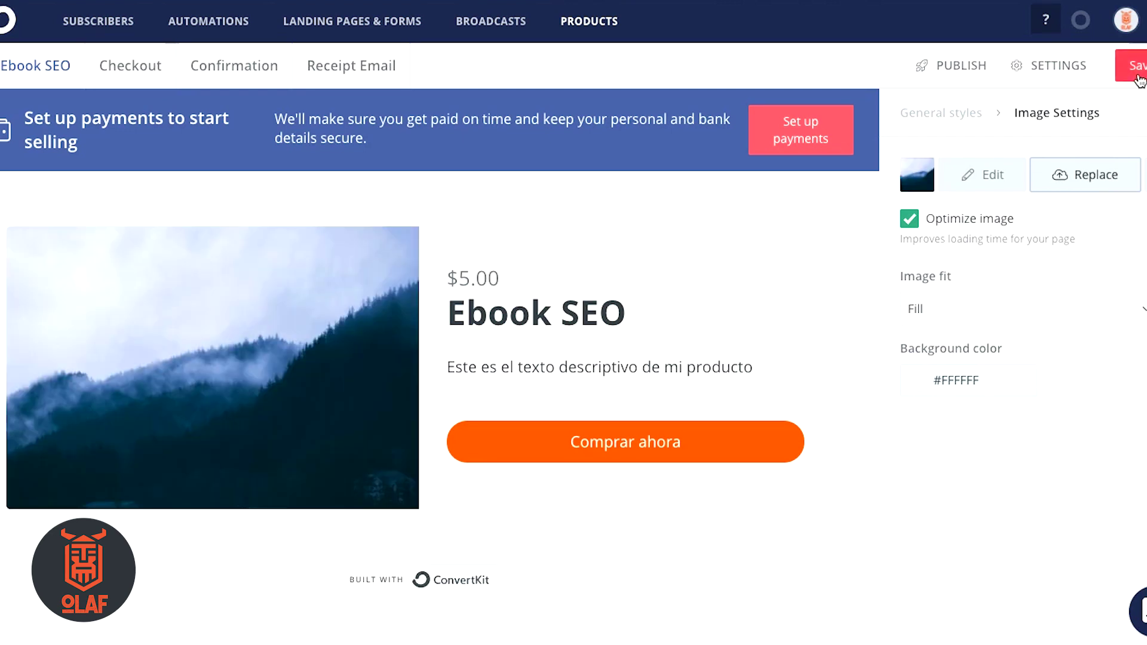
left_click(1136, 67)
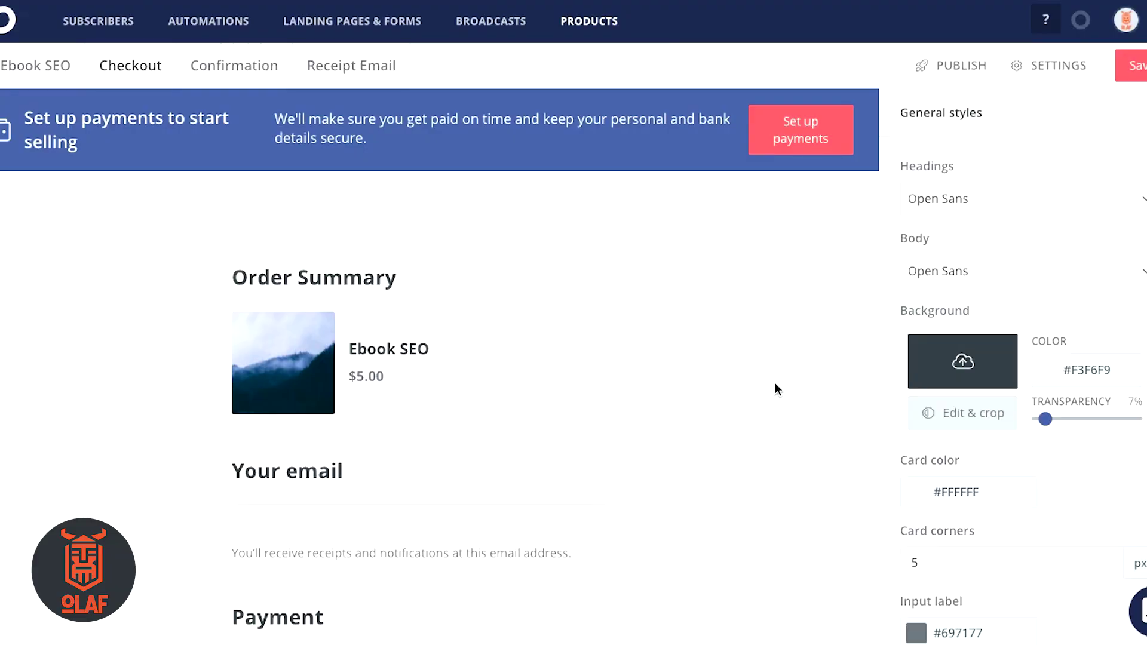
- Review the checkout page from the order summary through the email and payment sections
scroll(775, 384, "down", 3)
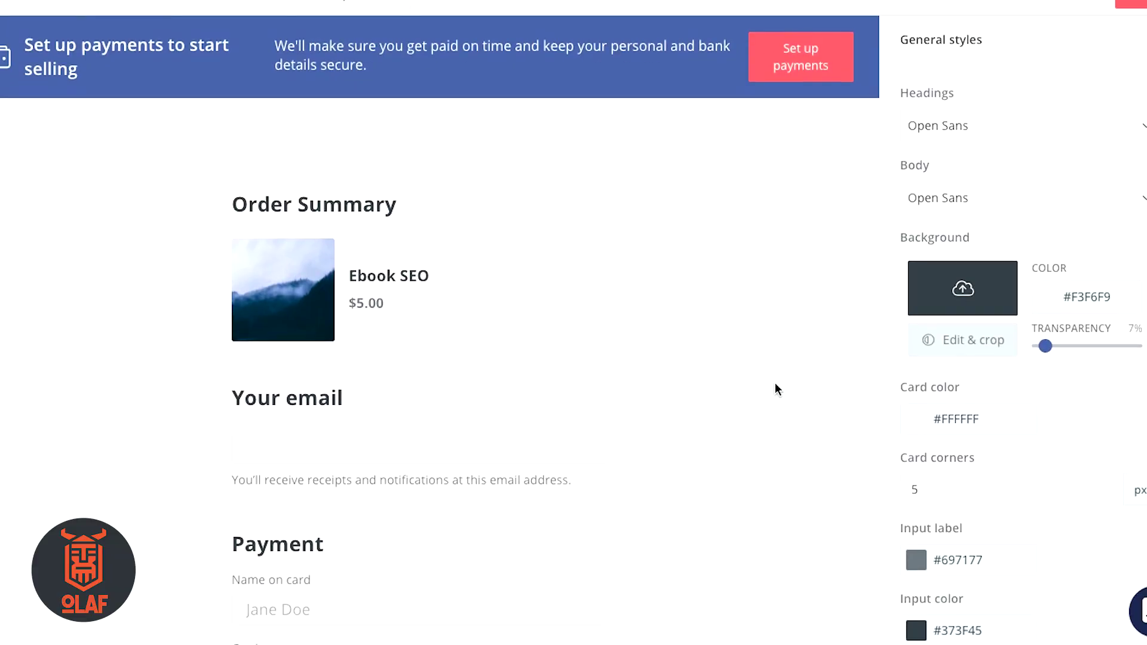
scroll(775, 388, "down", 2)
scroll(775, 388, "up", 1)
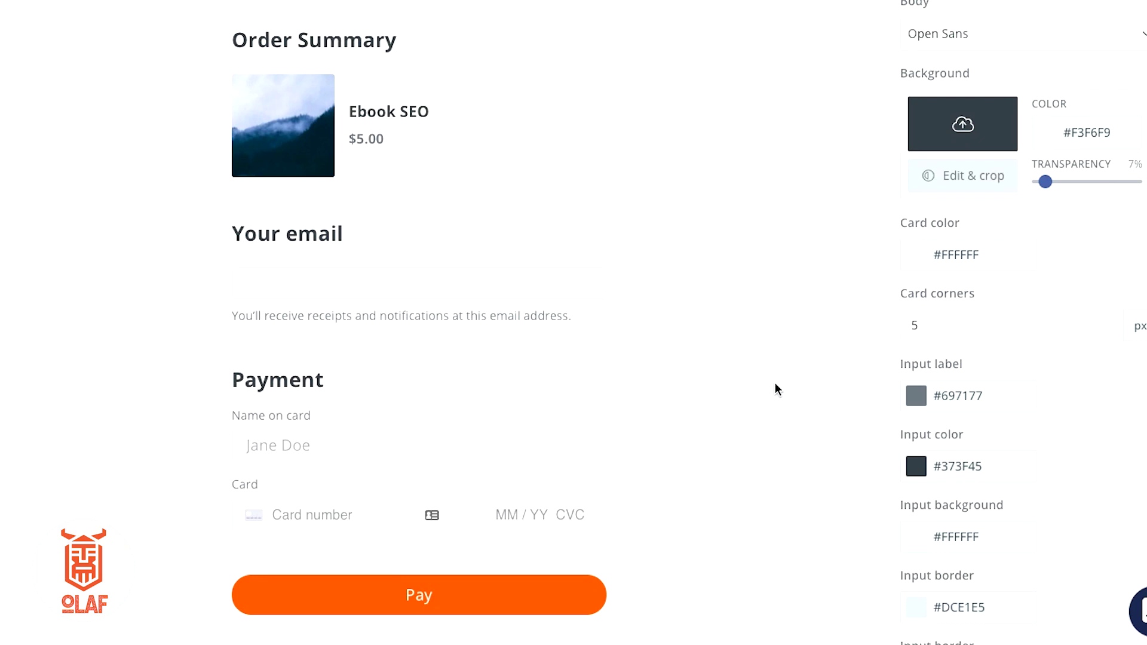
scroll(775, 389, "down", 1)
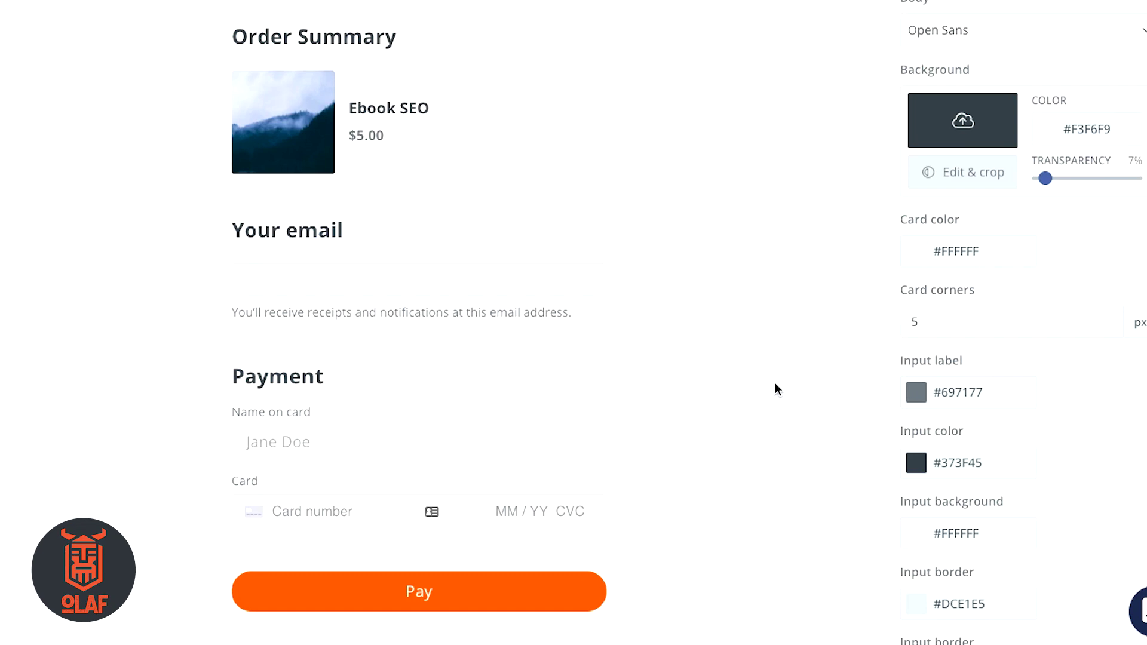
scroll(775, 385, "up", 1)
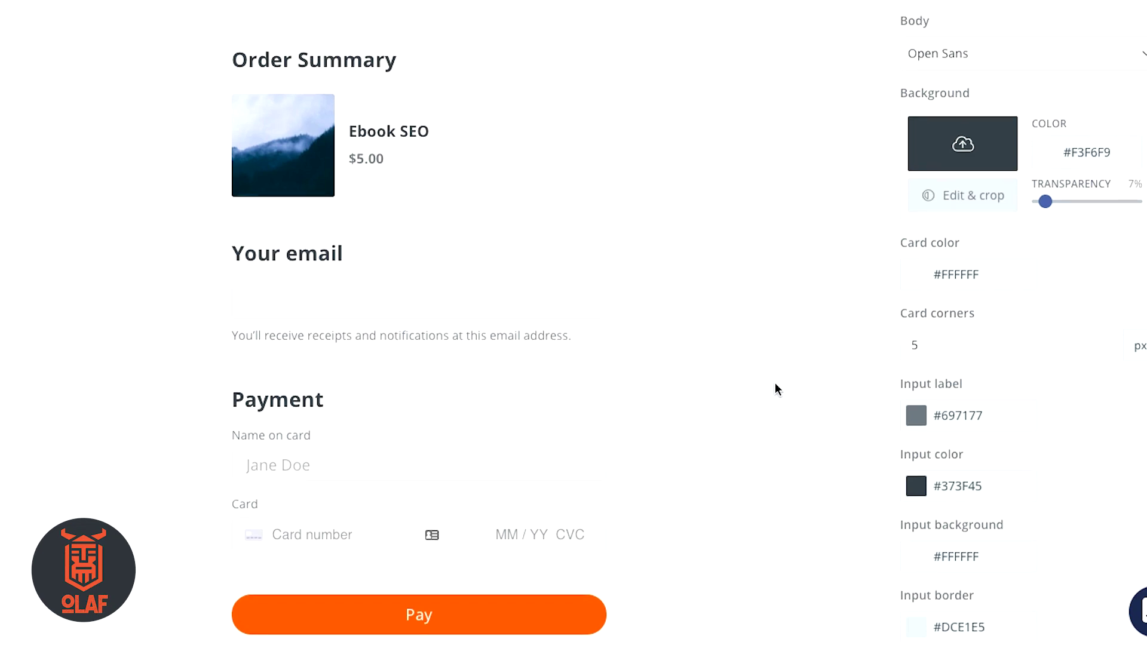
scroll(775, 385, "up", 4)
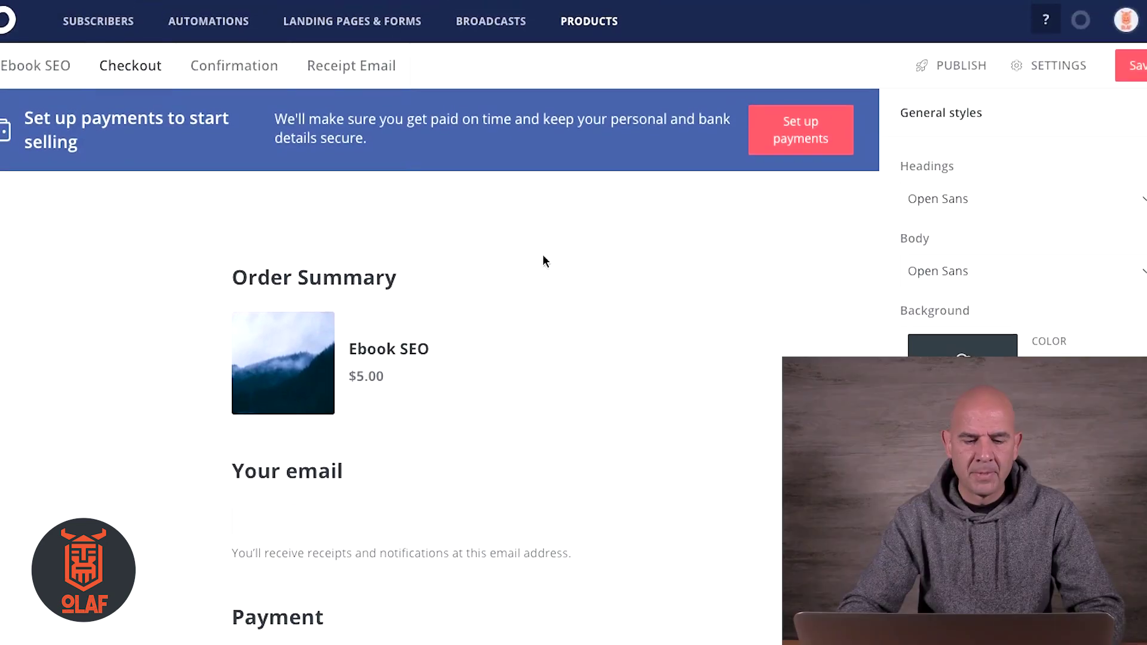
- Replace the confirmation page's "Thank You!" heading with "¡Muchas gracias!"
left_click(226, 68)
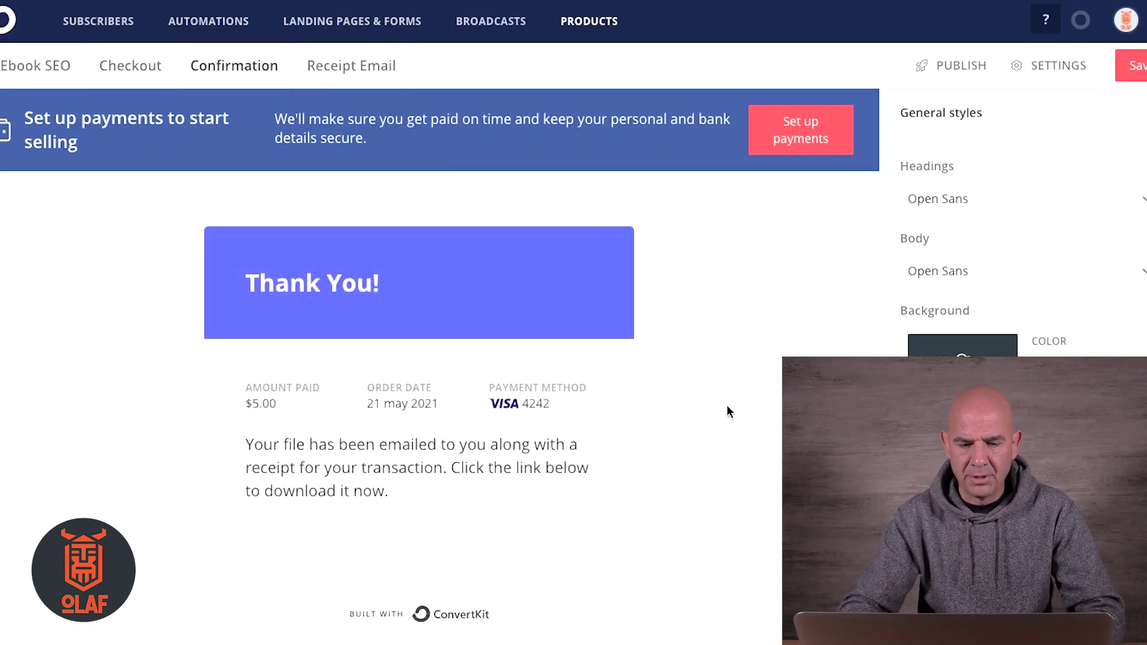
scroll(728, 411, "down", 2)
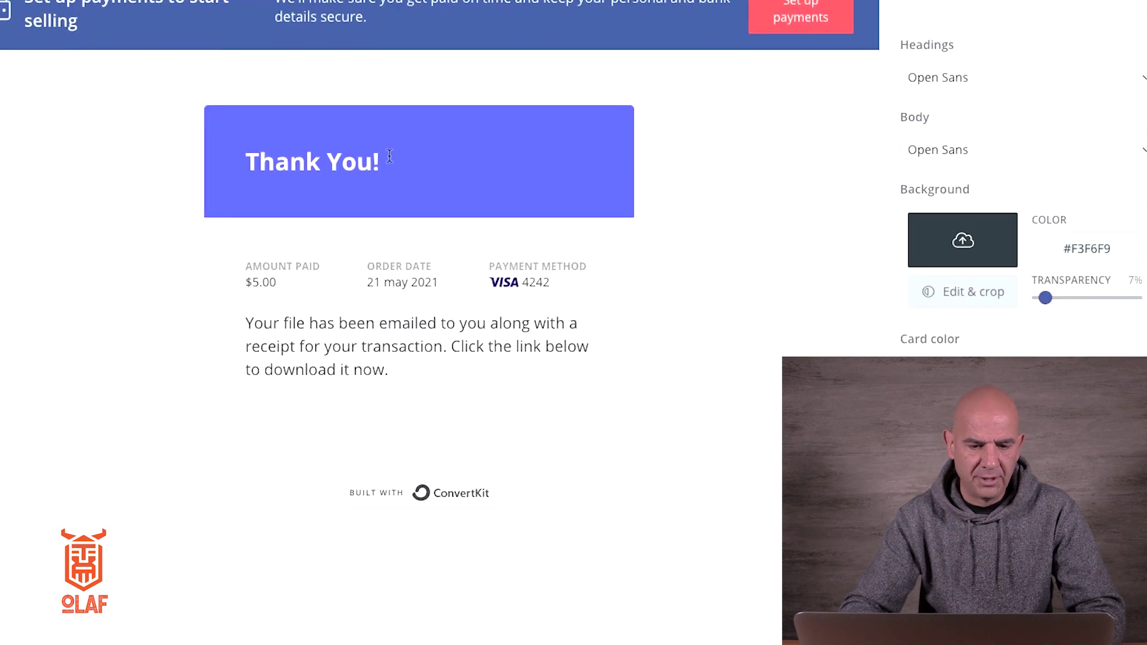
left_click_drag(367, 161, 253, 159)
type("Muchas gracias!")
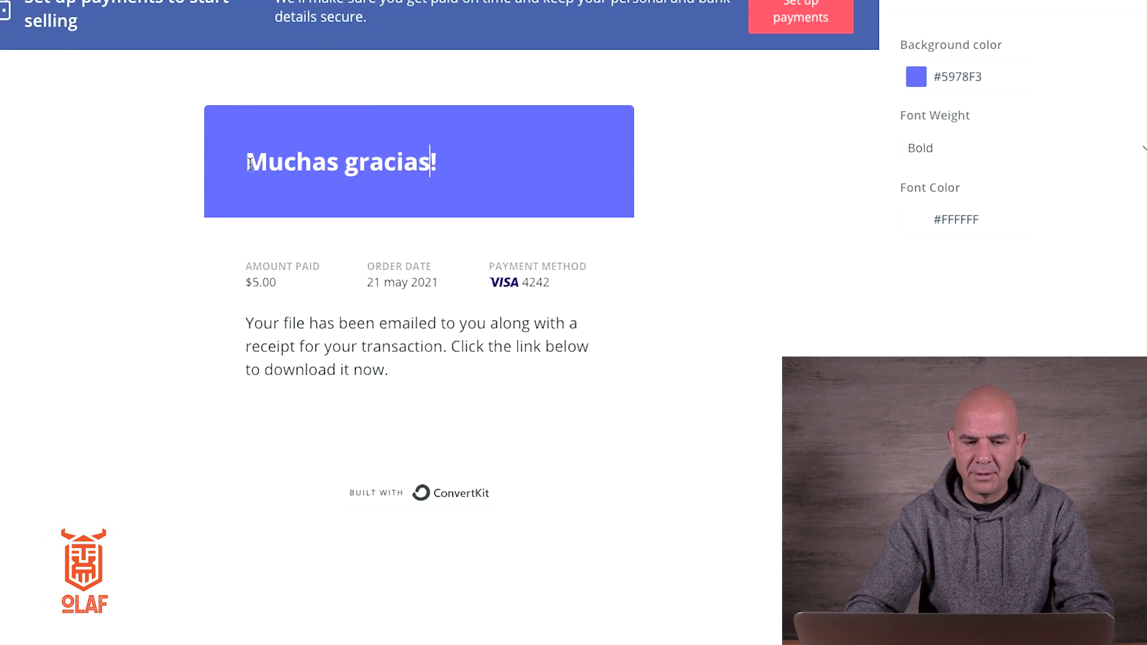
left_click(246, 162)
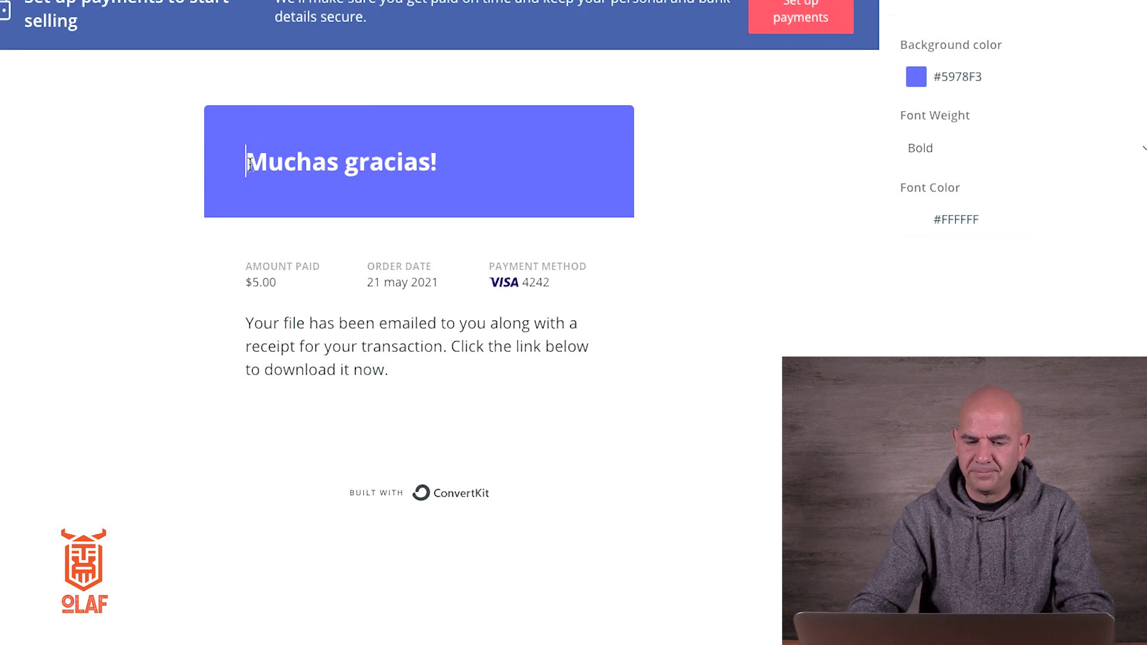
type("¡")
- Replace the confirmation page's message about the emailed file with "Gracias de nuevo!!"
triple_click(327, 339)
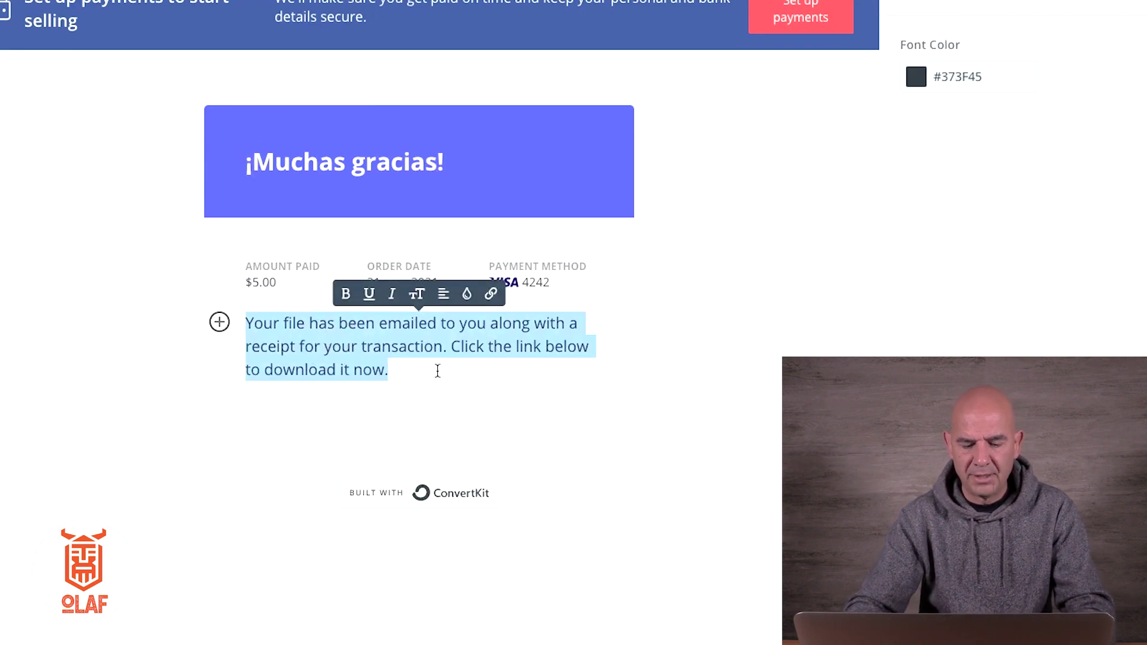
type("Grac")
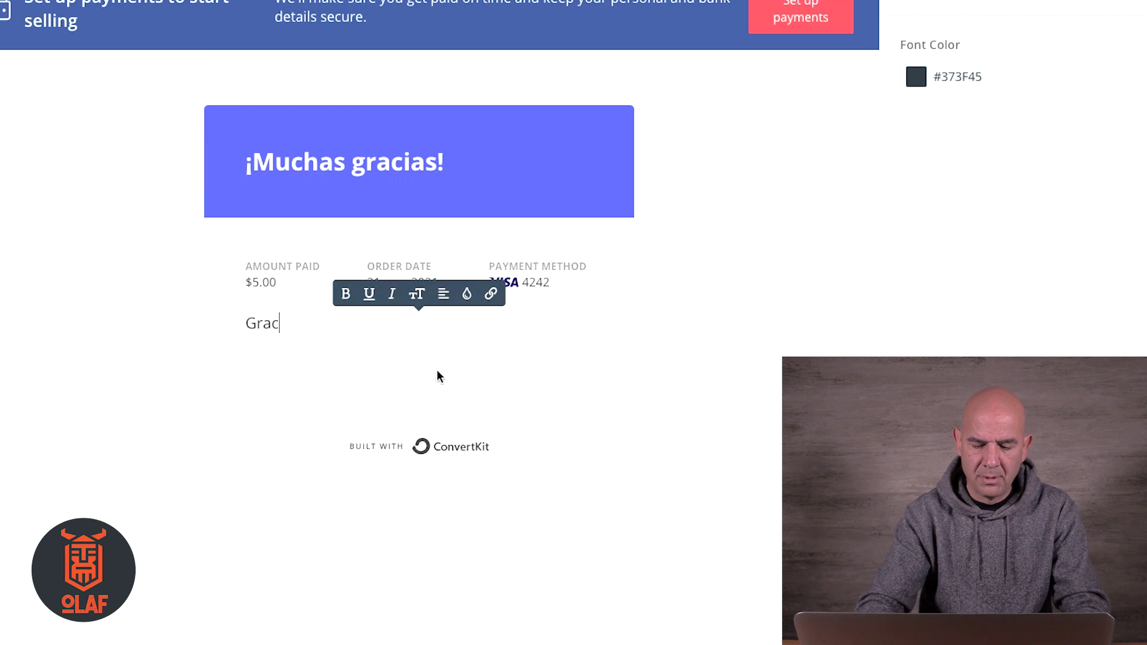
type("ias de nuevo!!")
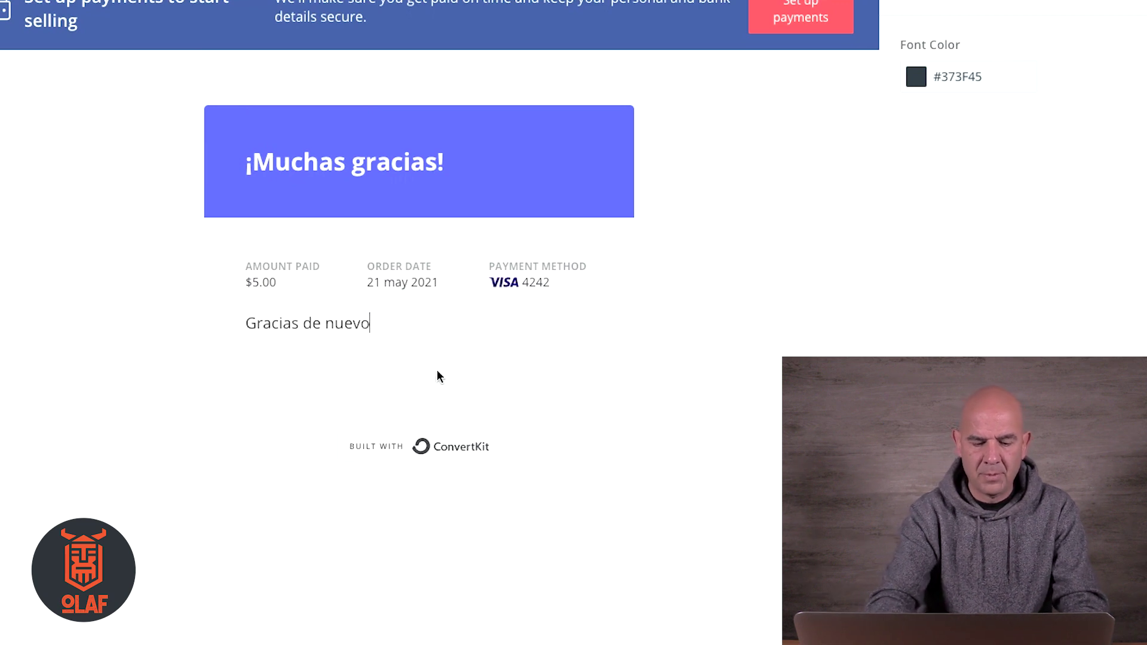
left_click(758, 299)
scroll(759, 300, "up", 3)
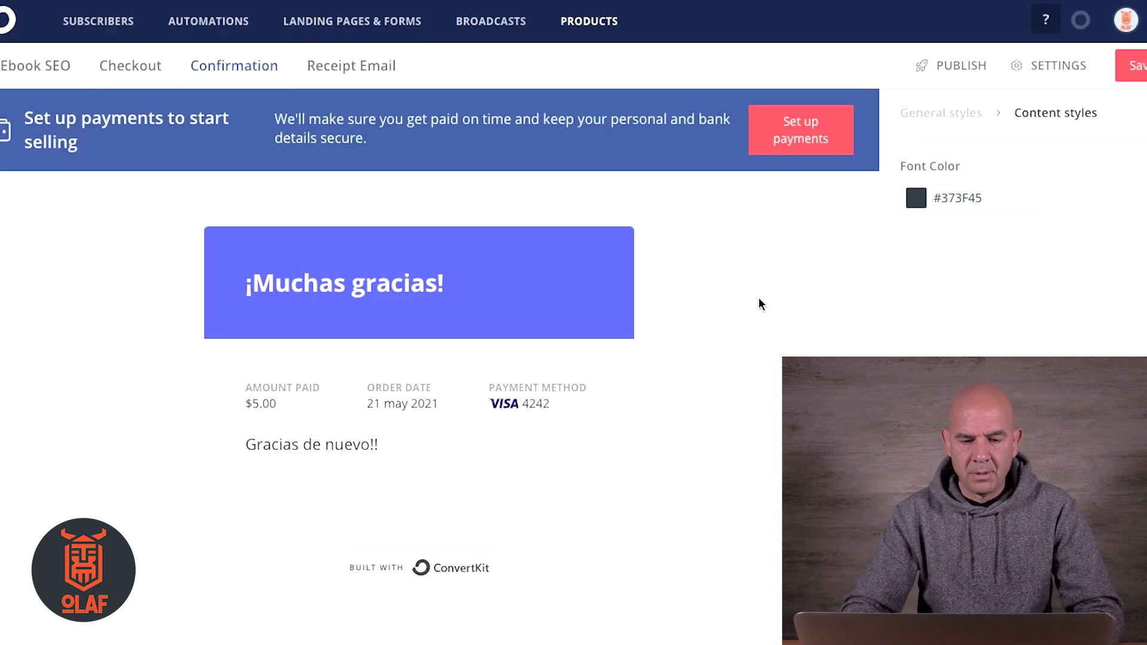
- Change the greeting word in the receipt email to "Hola", keeping the subscriber first name variable
left_click(364, 68)
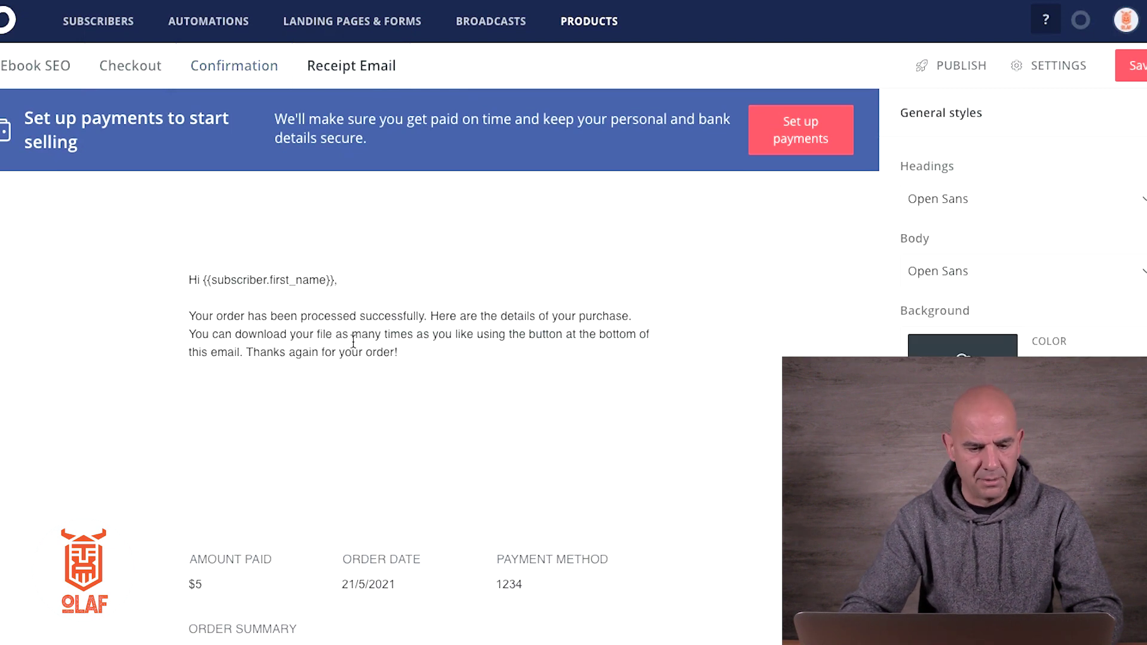
left_click(200, 280)
key("BackSpace")
type("ola")
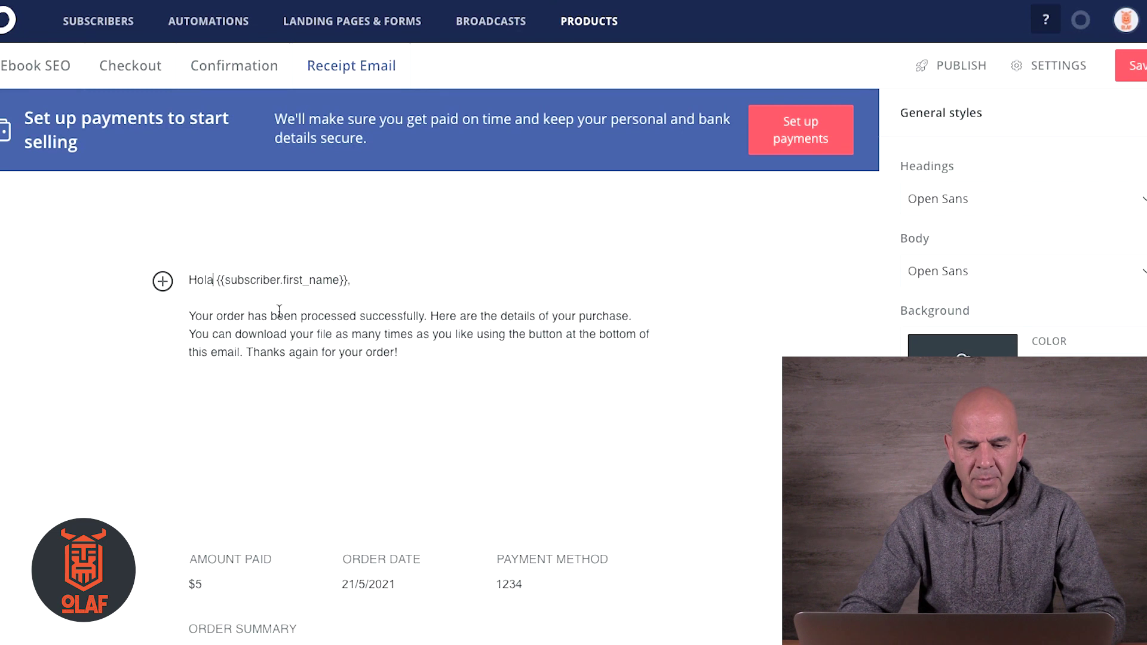
- Replace the receipt email's body text with "Muchas gracias por la confianza. Espero que disfrutes este ebook de SEO." and save the changes
left_click(401, 352)
left_click_drag(401, 353, 169, 318)
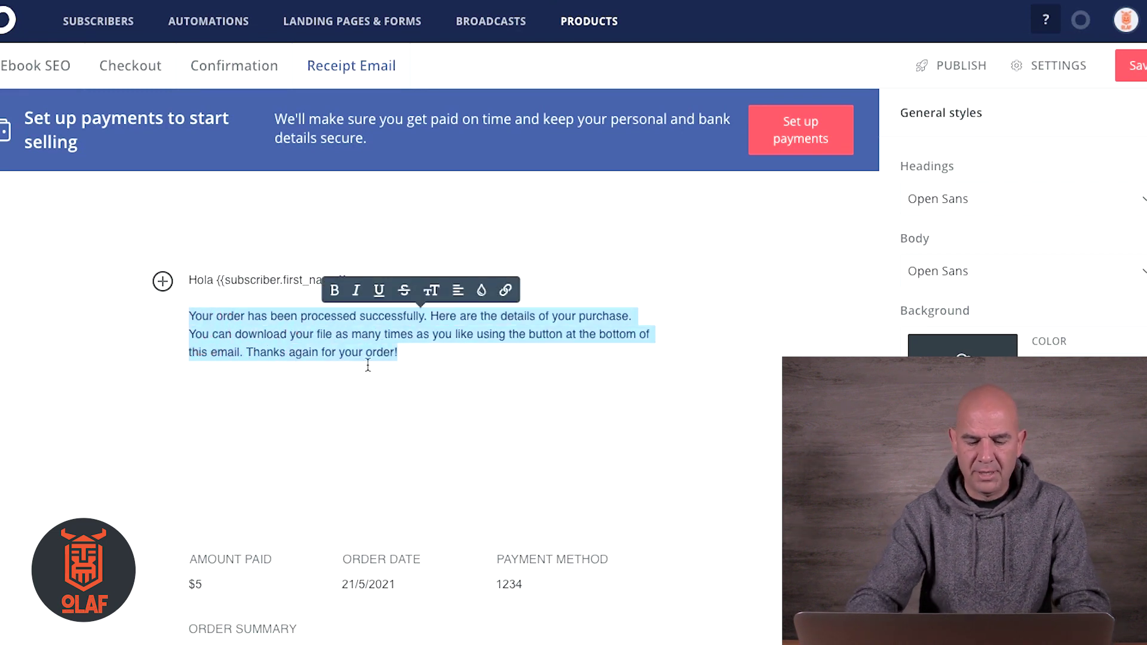
type("Muchas grac")
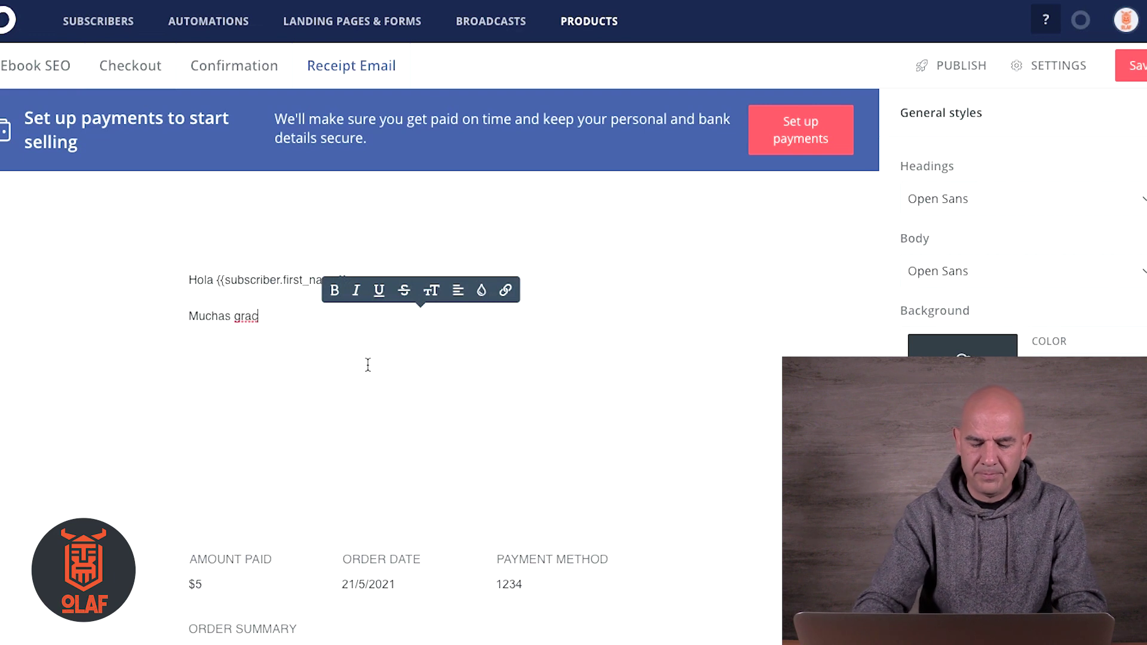
type("ias por la confia")
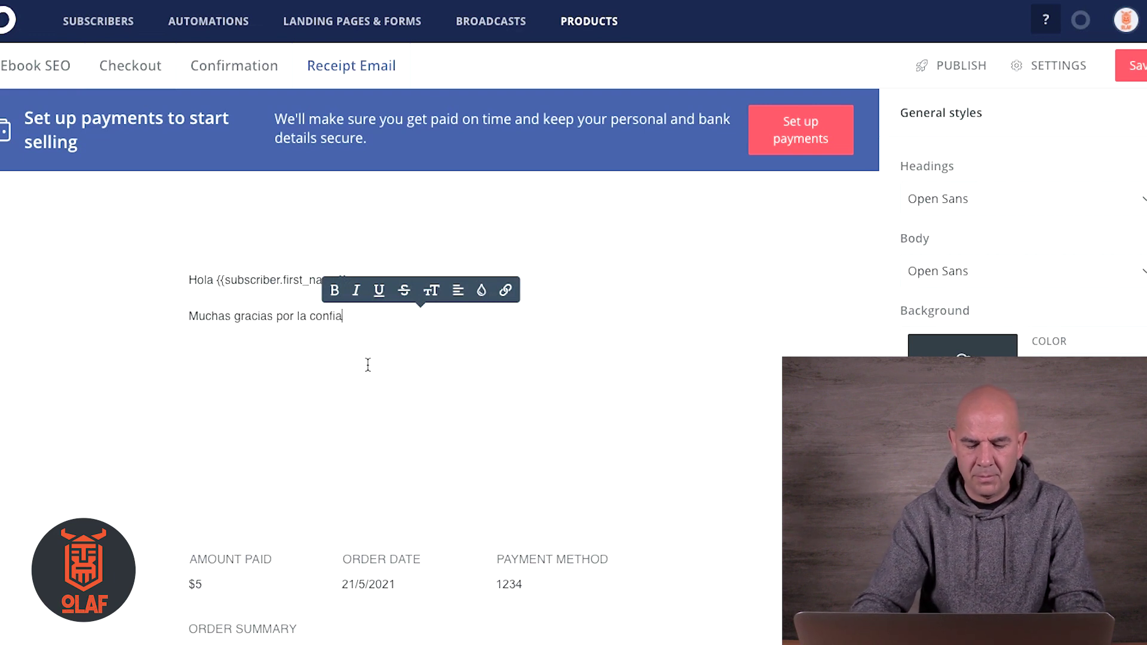
type("nza. Espero que dis")
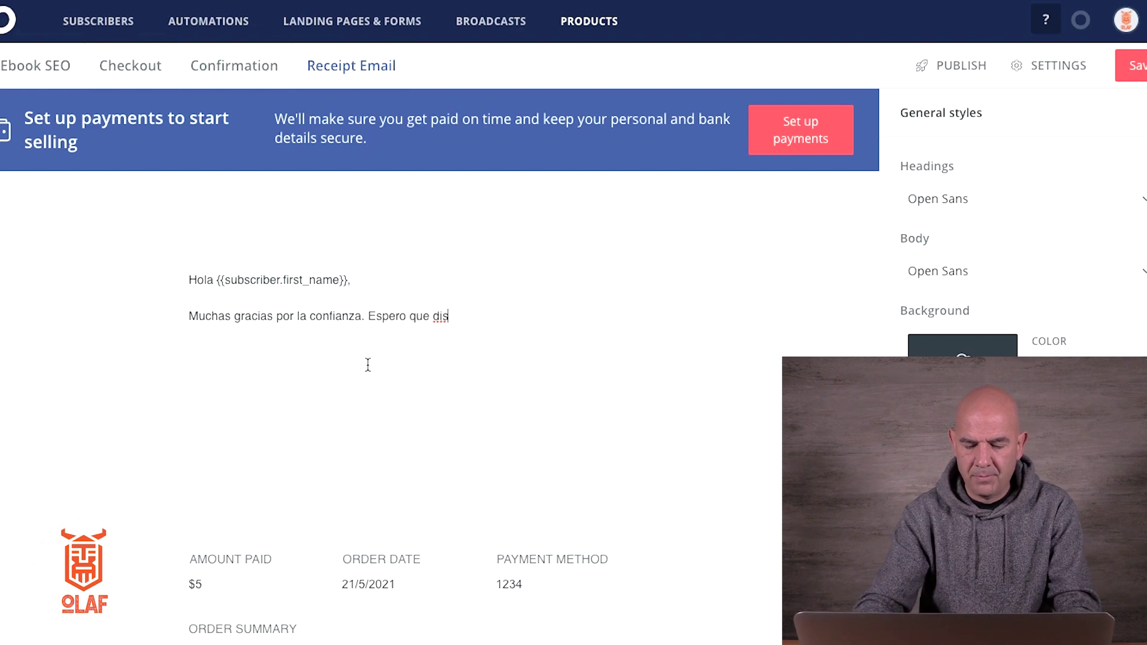
type("frutes este ebookde SEO.")
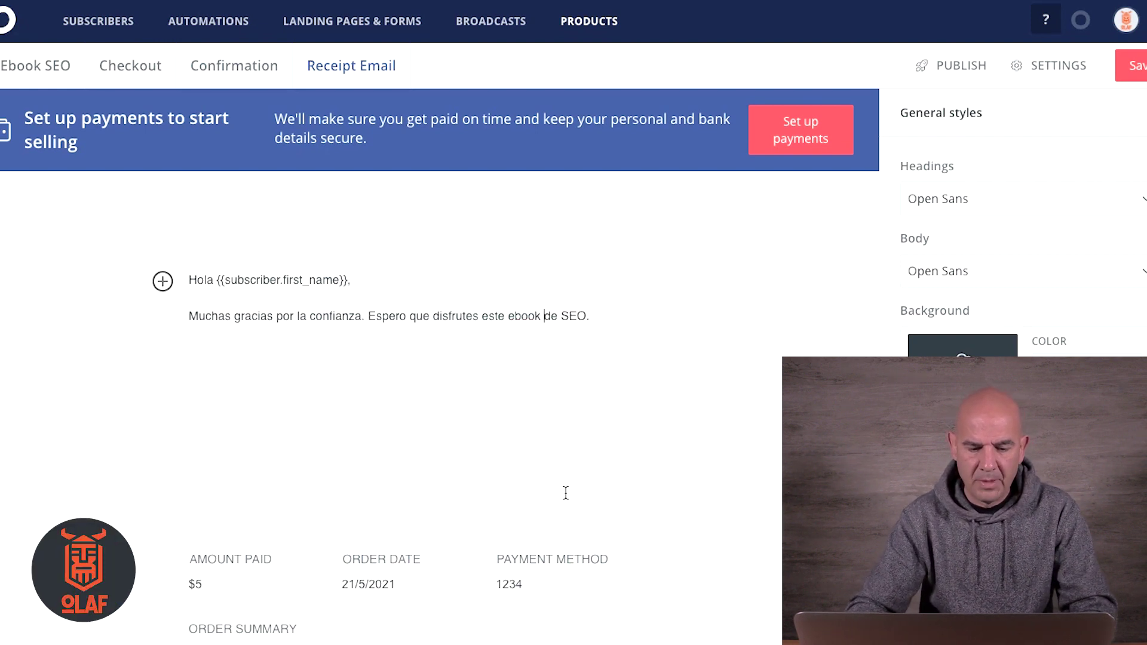
scroll(566, 494, "down", 3)
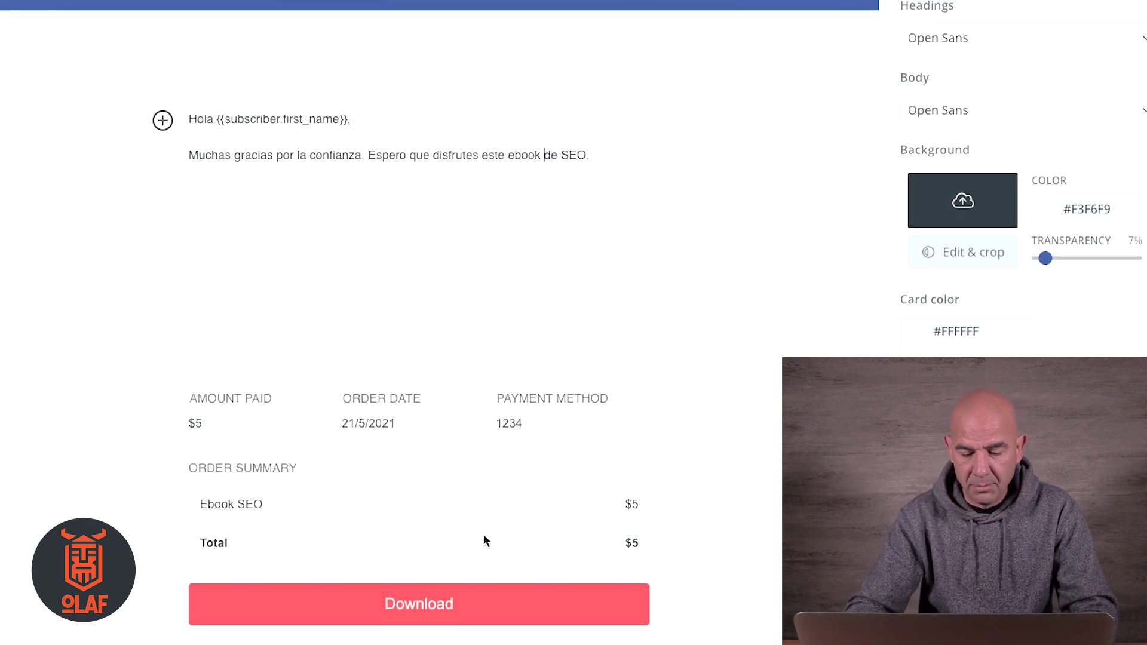
scroll(647, 420, "down", 3)
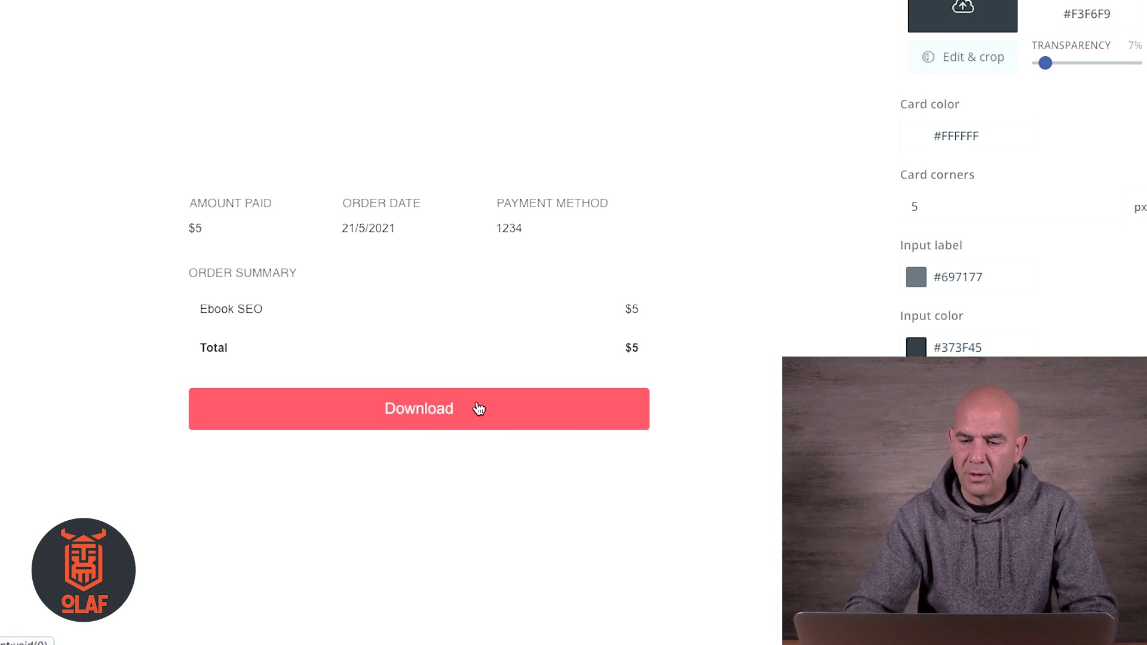
scroll(476, 402, "up", 5)
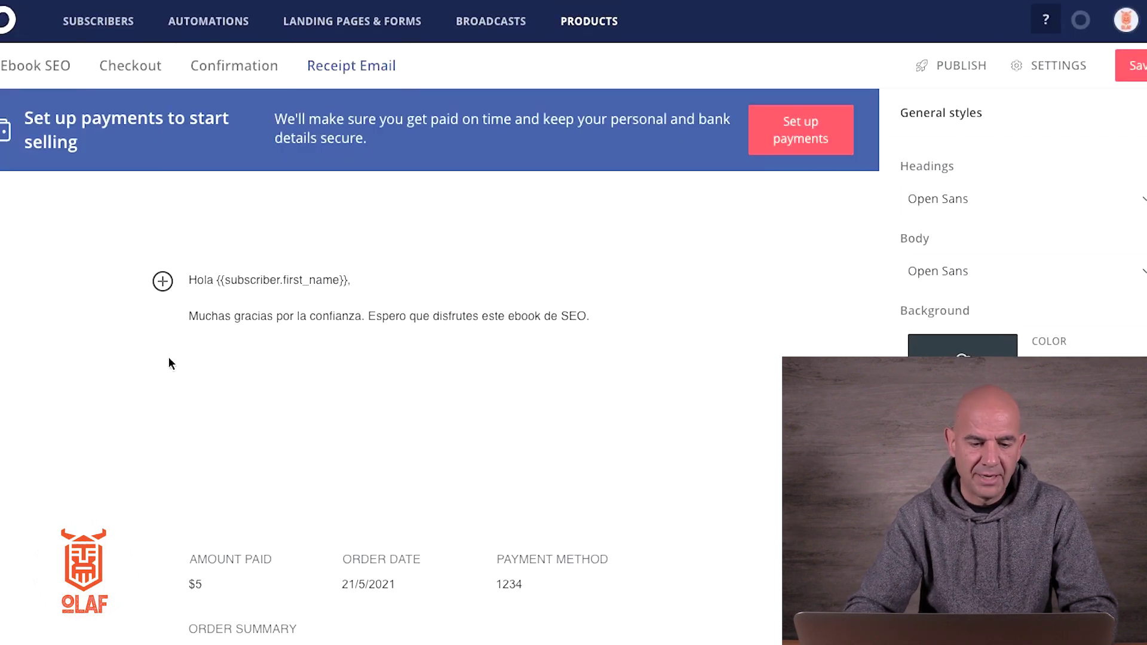
left_click(1129, 65)
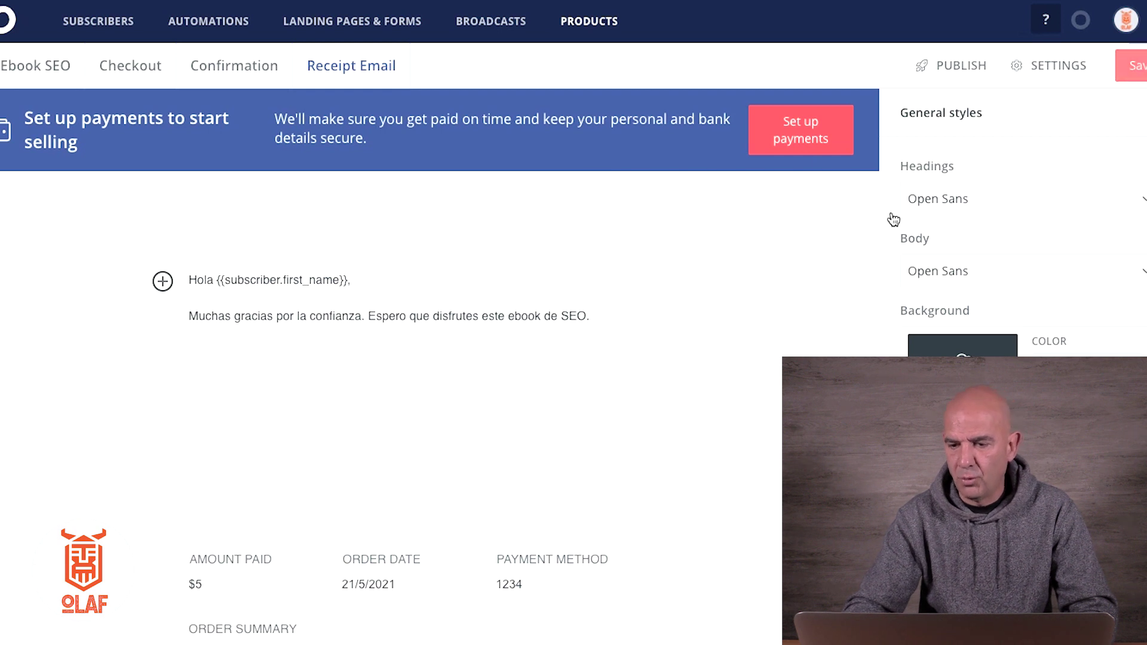
- Try to publish the product and dismiss the payment setup dialog
left_click(972, 69)
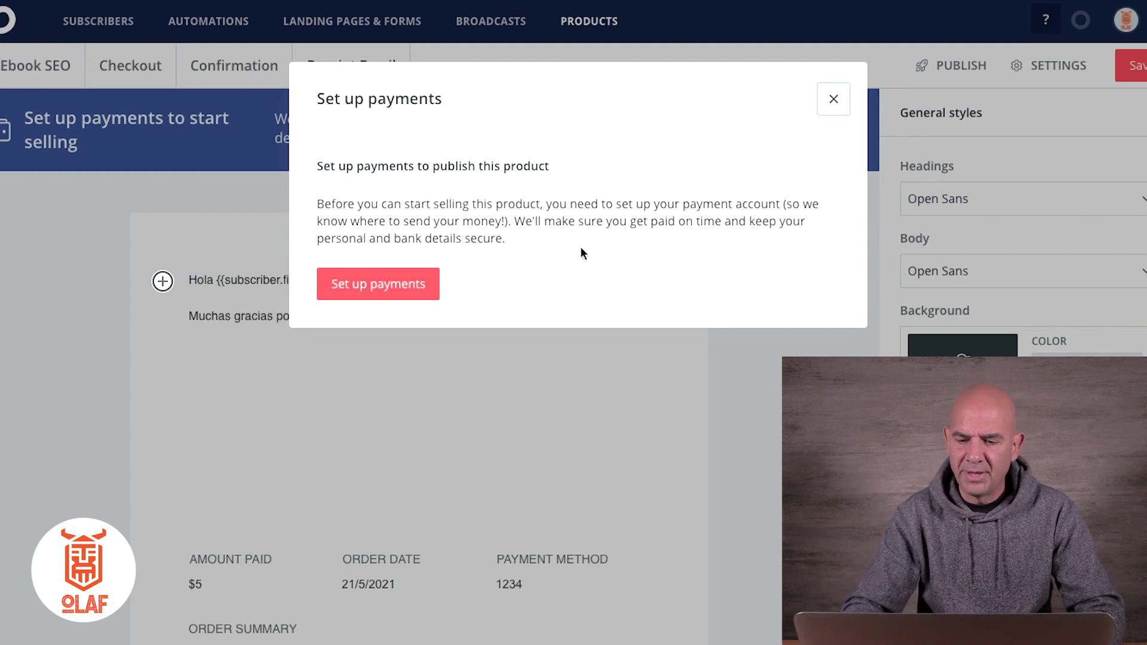
left_click(832, 101)
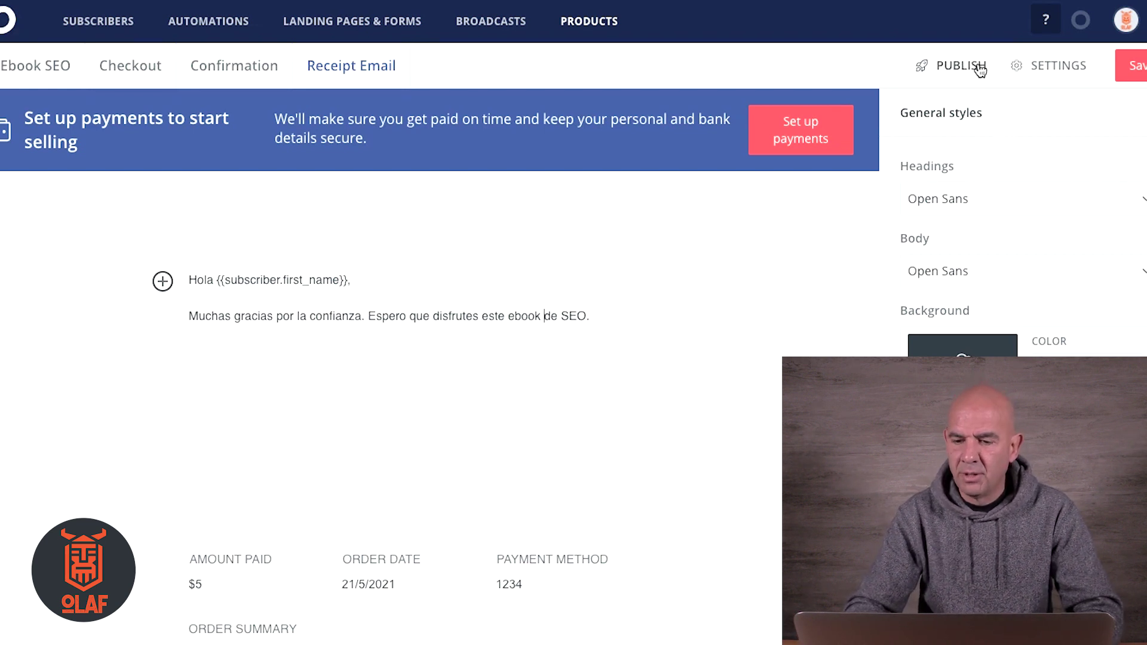
- Examine the product's custom domain and page URL in the domain name settings
left_click(1033, 65)
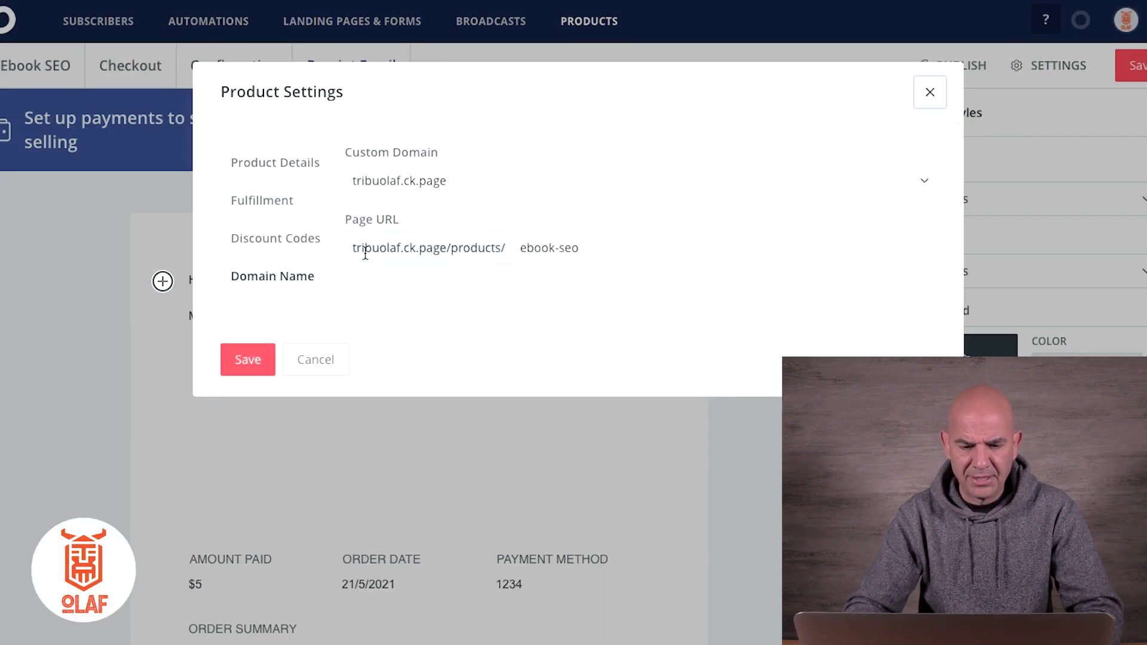
left_click_drag(351, 250, 621, 248)
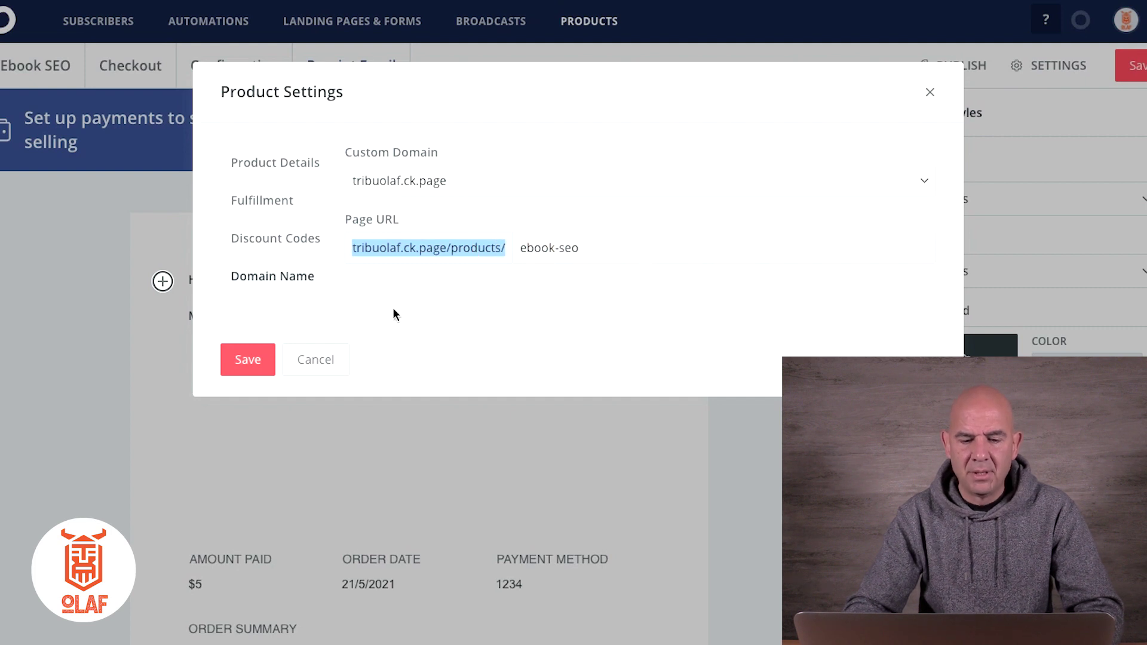